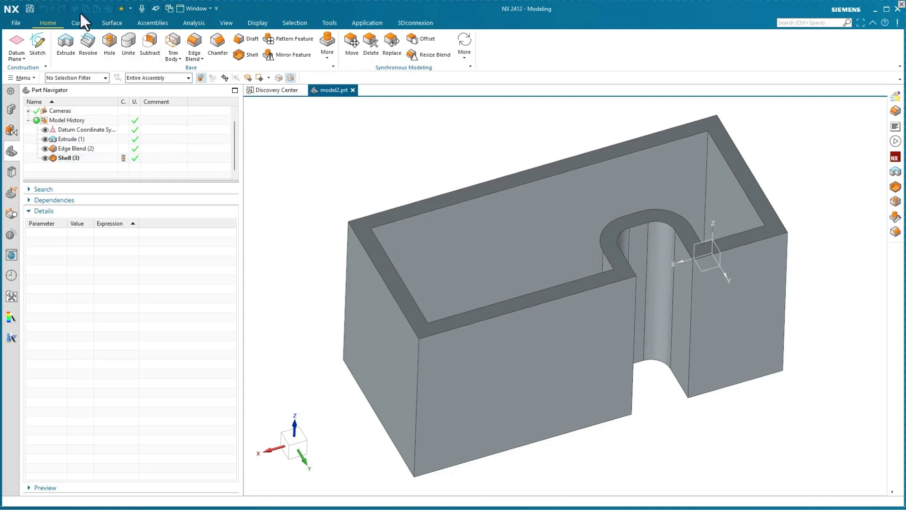
- With point-on-face snapping, create two points on the front face, at about X 94.2, Z 38.2 mm and X 57.5, Z 50.3 mm
click(73, 25)
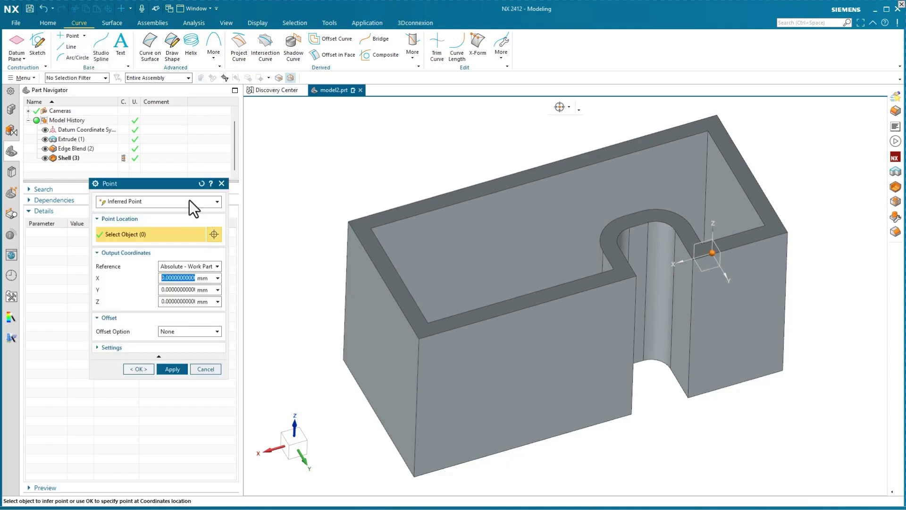
drag(180, 185, 237, 141)
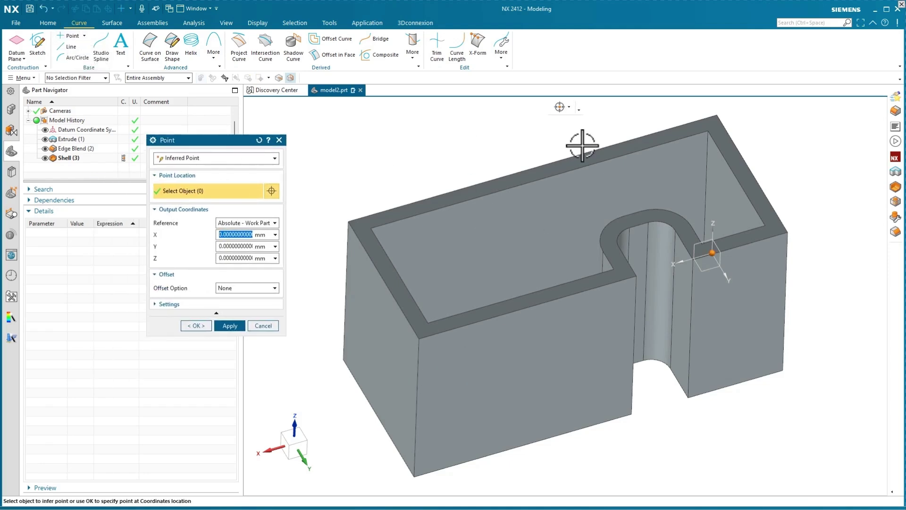
click(569, 108)
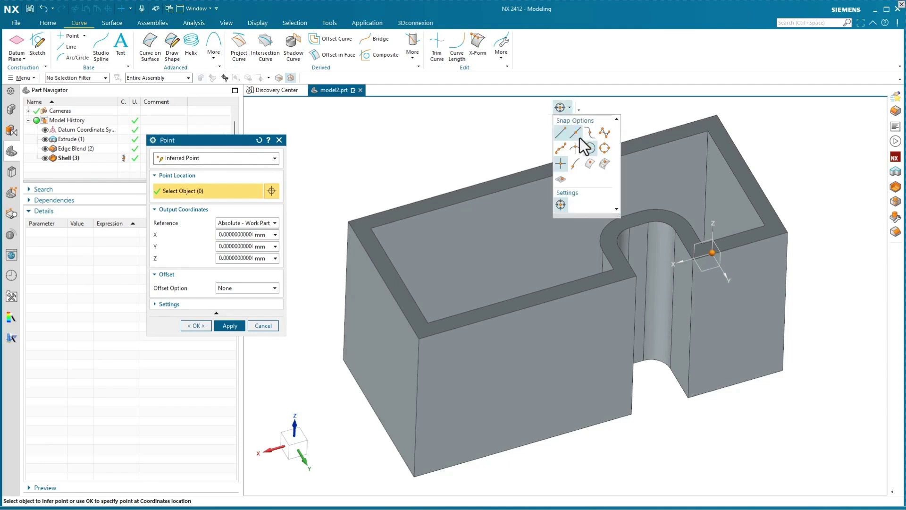
click(590, 165)
click(478, 372)
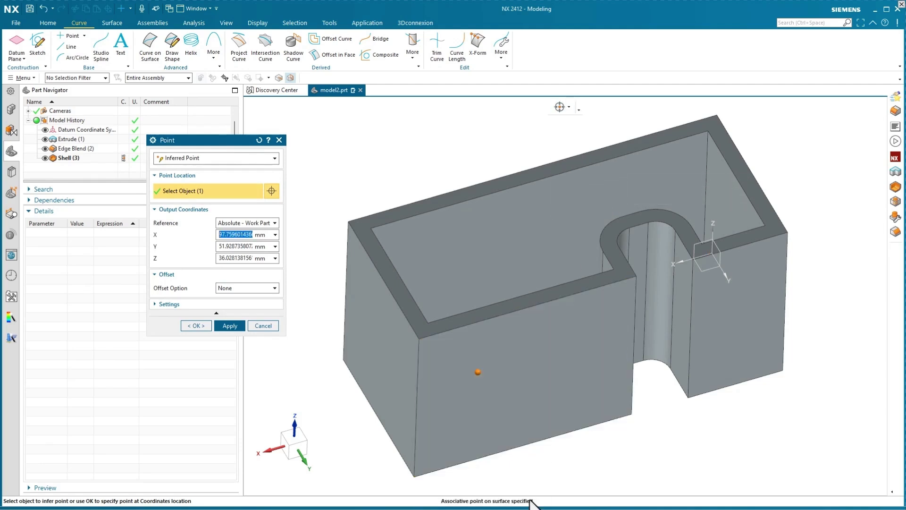
click(489, 364)
click(226, 325)
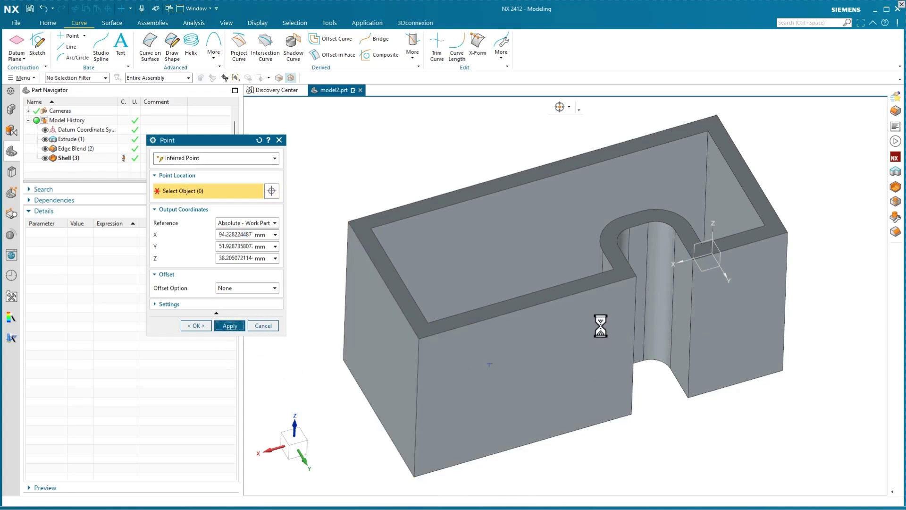
click(606, 300)
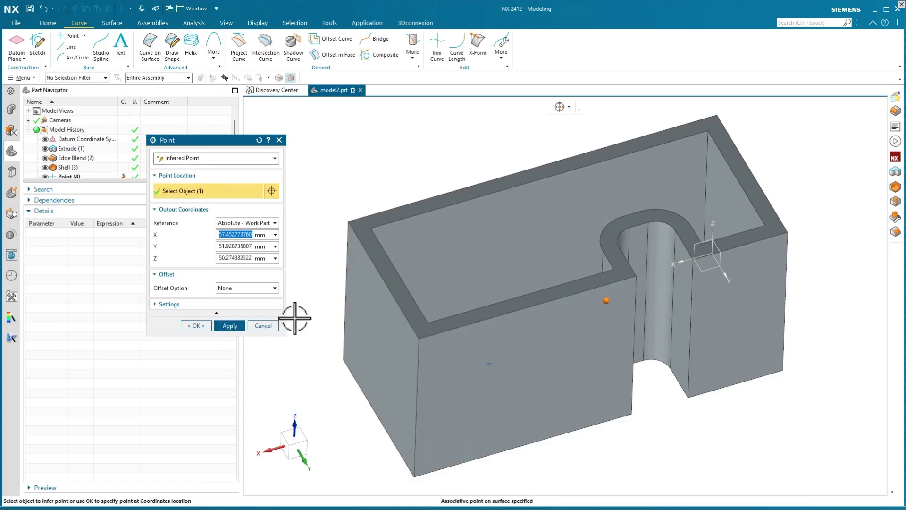
click(236, 326)
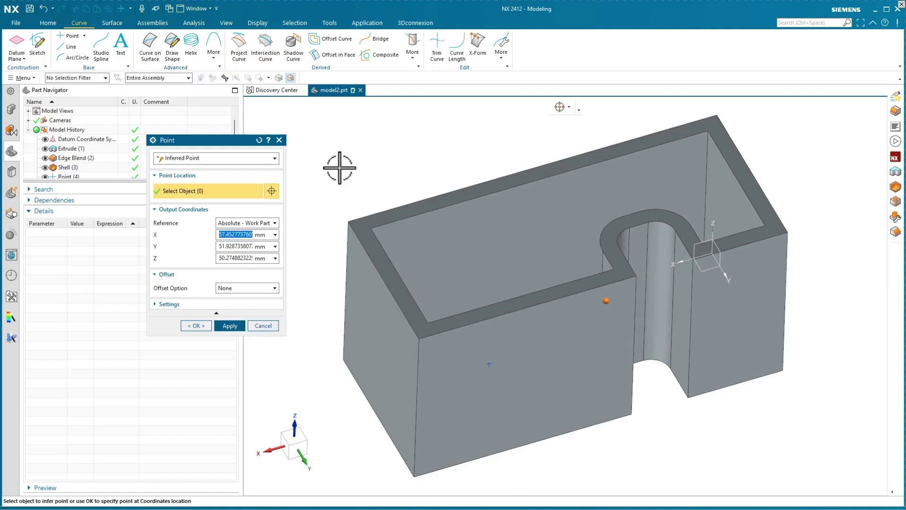
- Create an End Point type point at the upper corner of the front face, at X 117, Z 57 mm
click(219, 157)
click(171, 197)
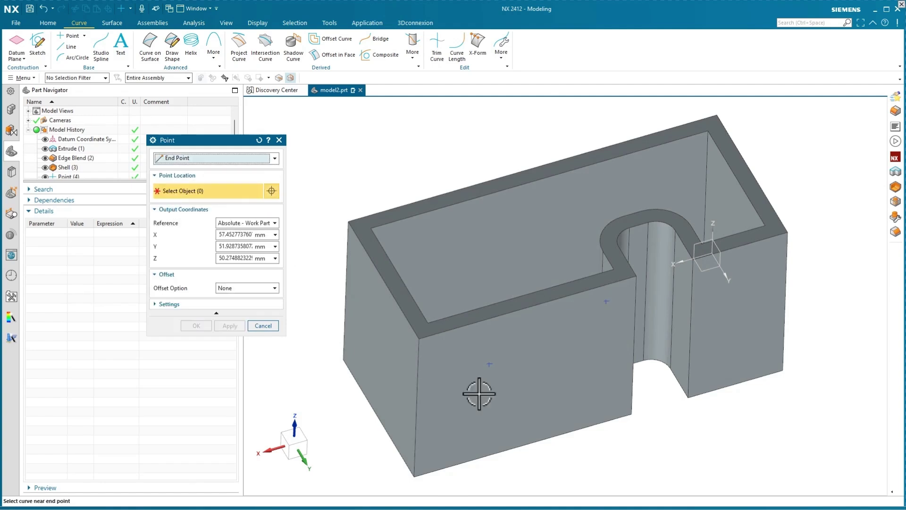
click(426, 339)
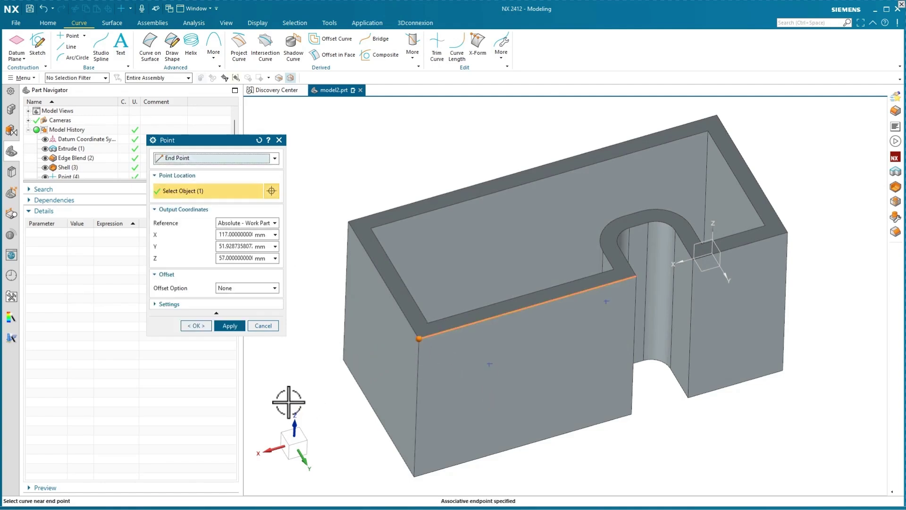
click(231, 325)
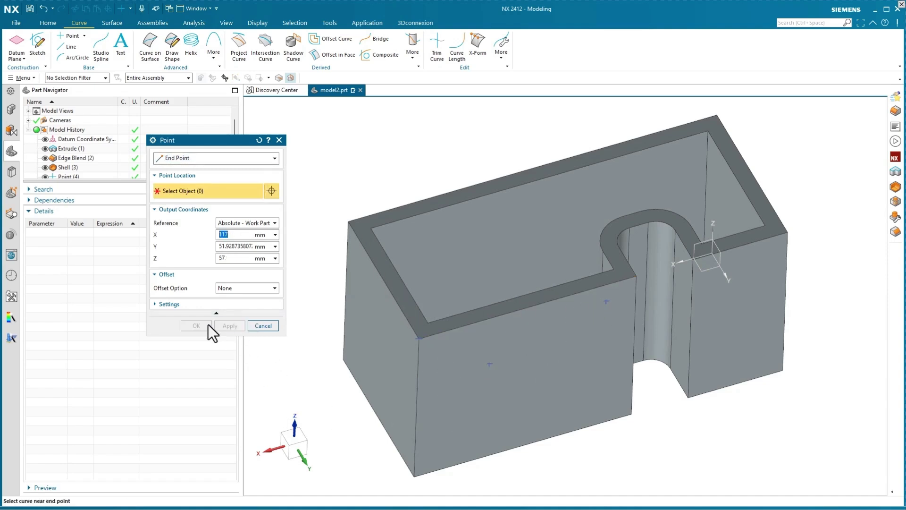
click(252, 326)
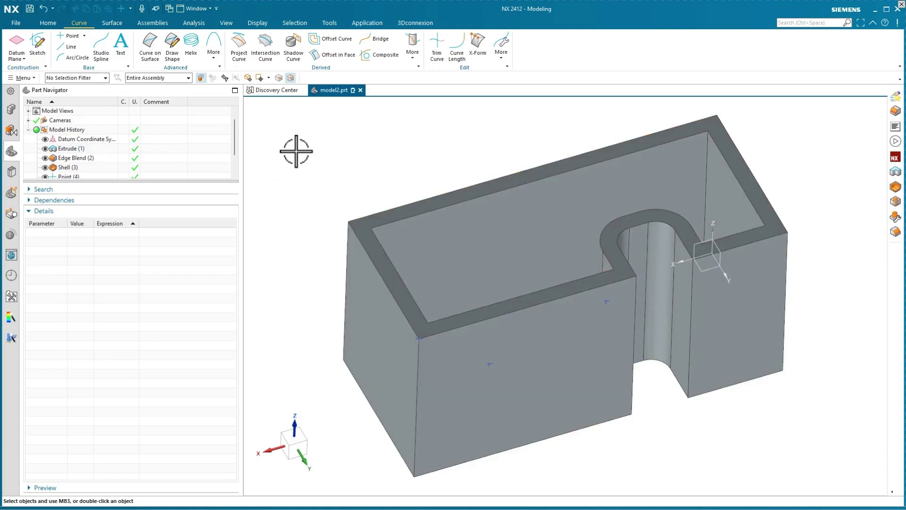
- Restrict selection to points and select all three created points together
click(81, 77)
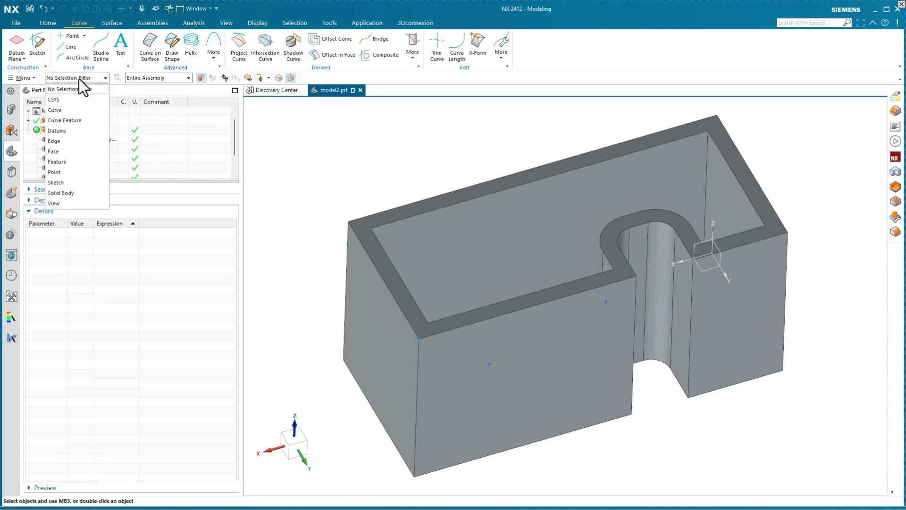
click(65, 173)
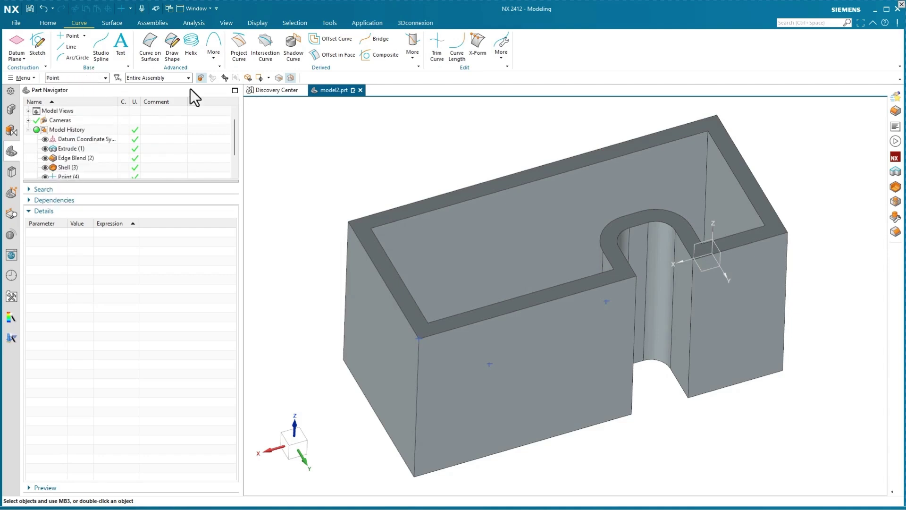
drag(316, 196, 659, 392)
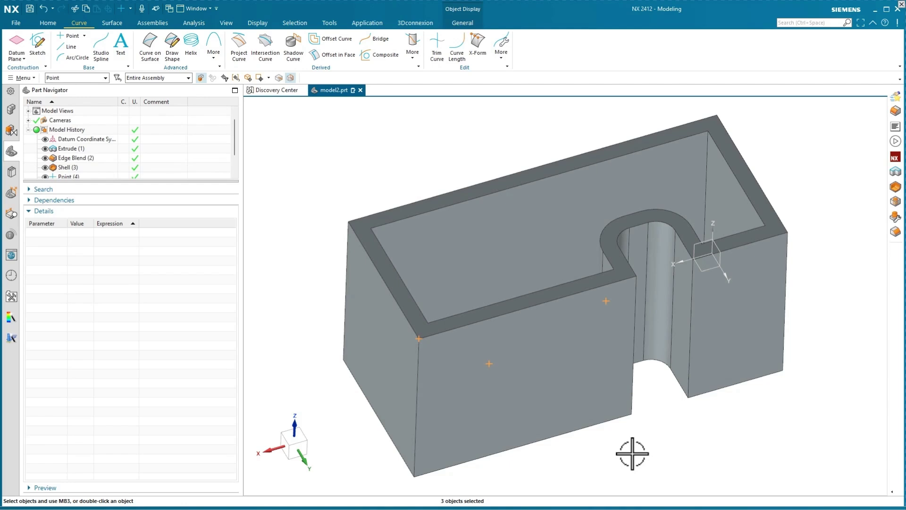
right_click(417, 338)
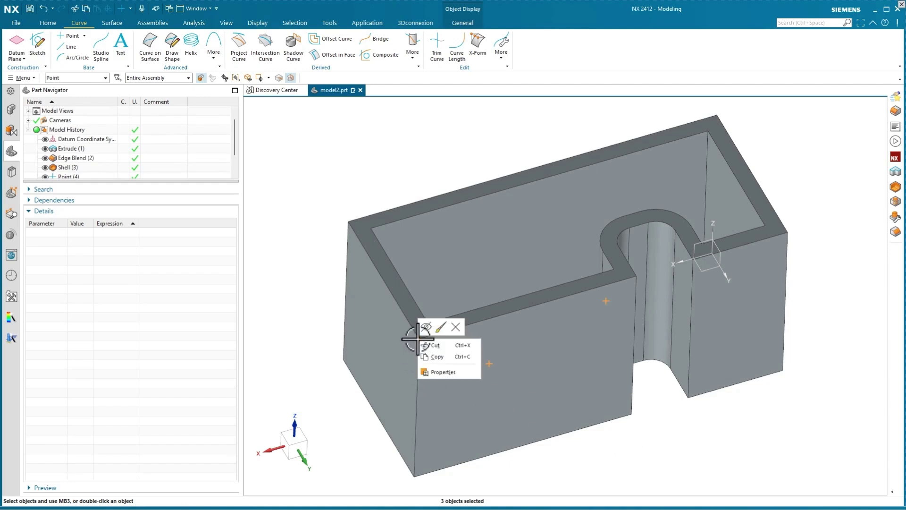
click(460, 372)
drag(305, 140, 392, 99)
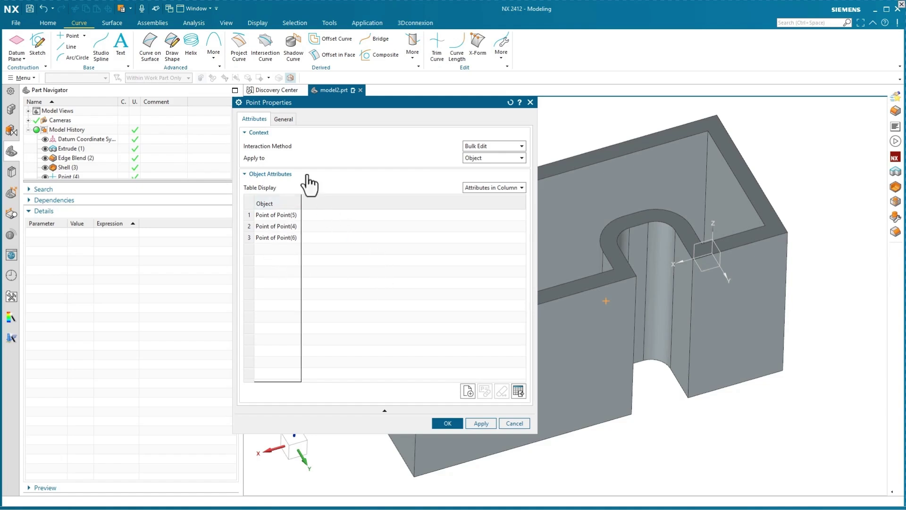
click(282, 122)
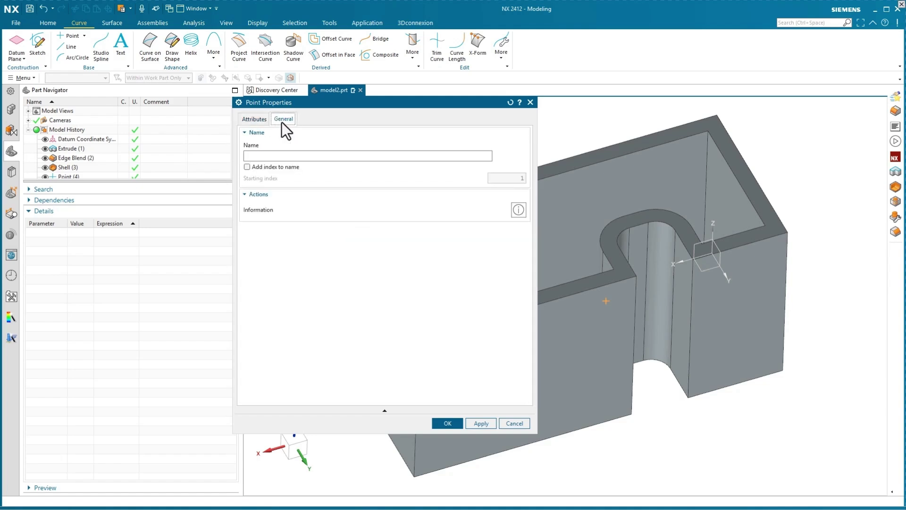
click(307, 155)
text(PT_)
drag(340, 103, 197, 92)
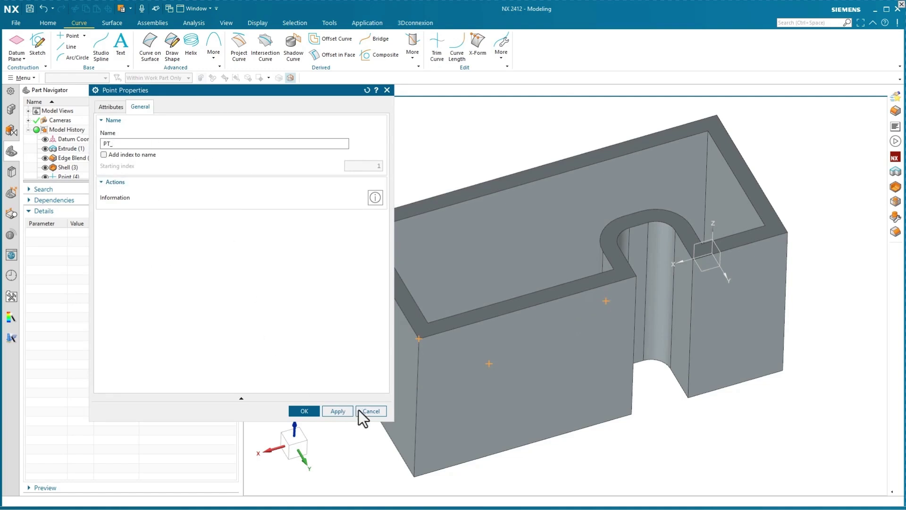
click(371, 411)
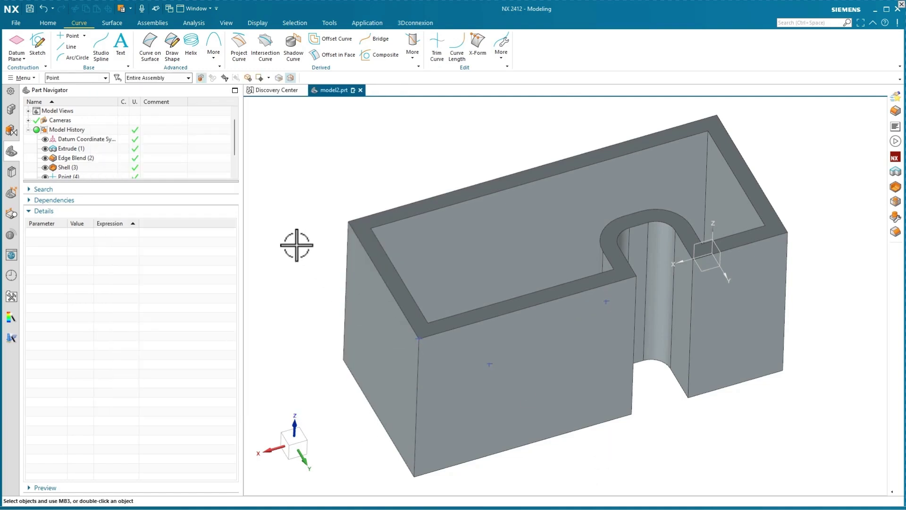
click(418, 339)
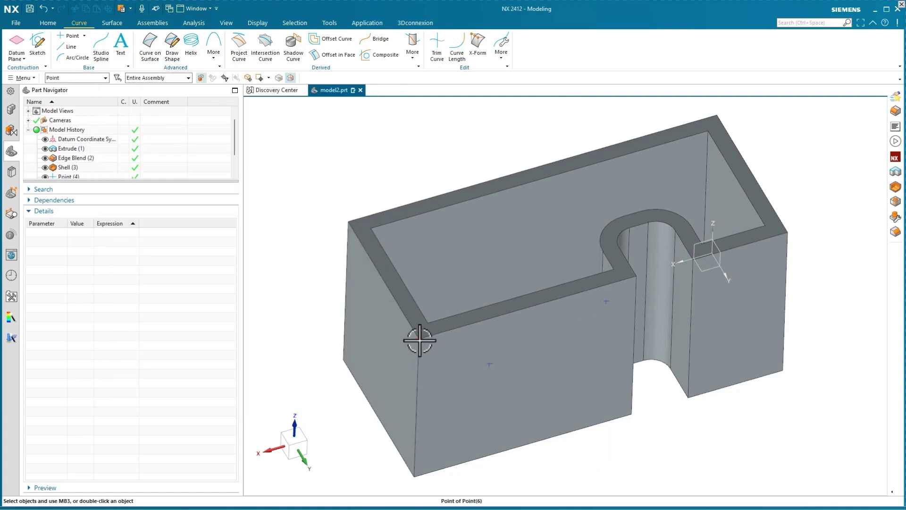
right_click(420, 341)
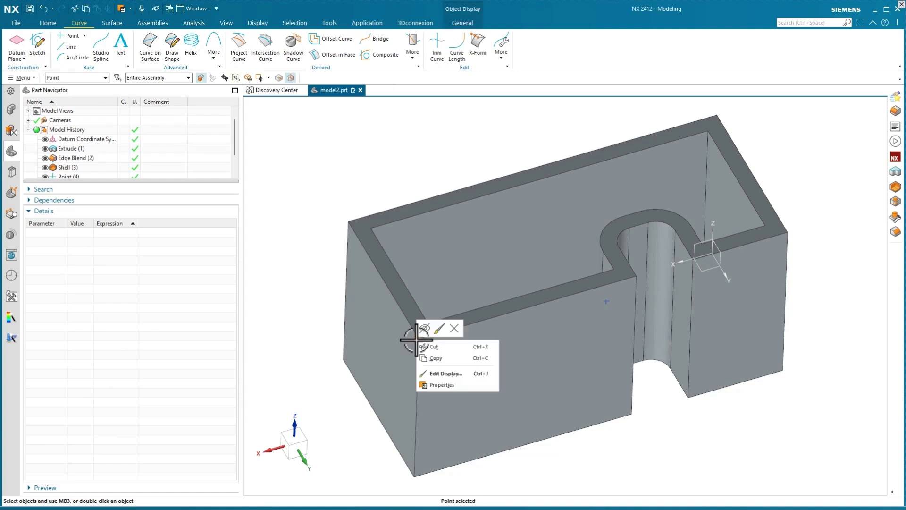
click(443, 385)
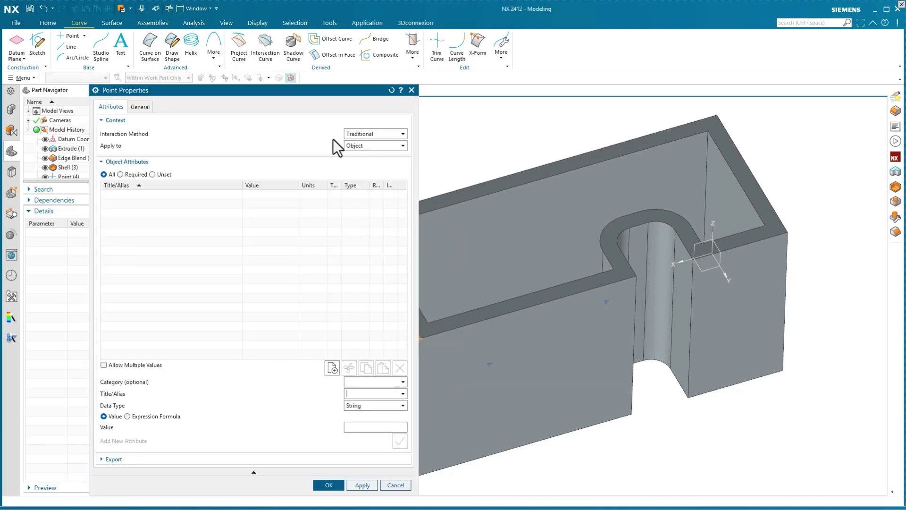
click(138, 107)
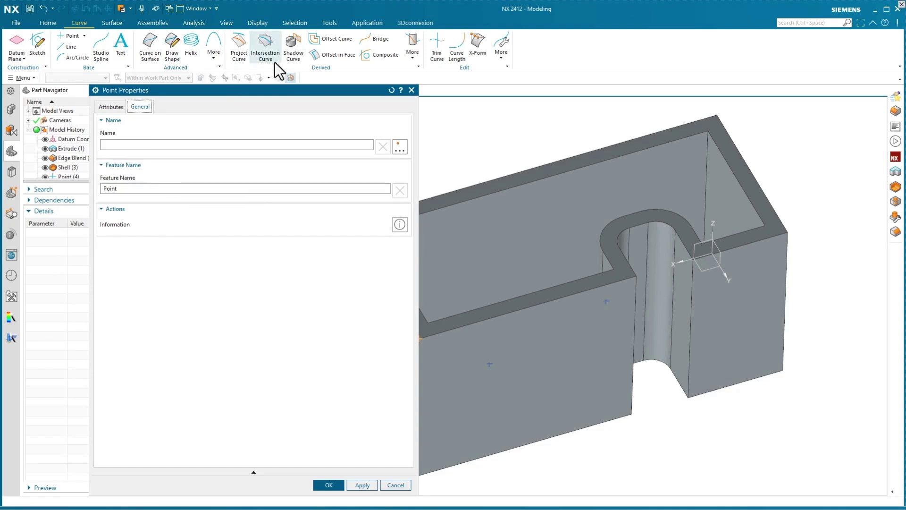
drag(288, 92, 243, 67)
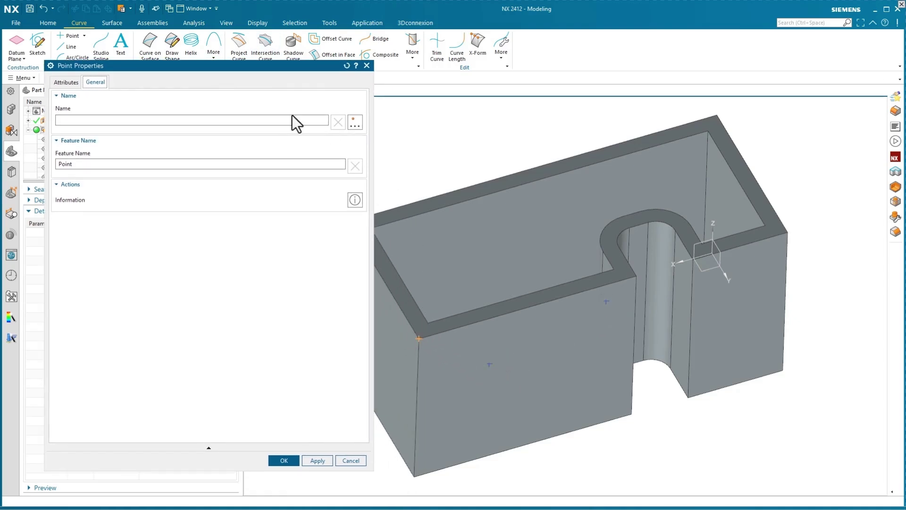
click(73, 121)
text(PT_)
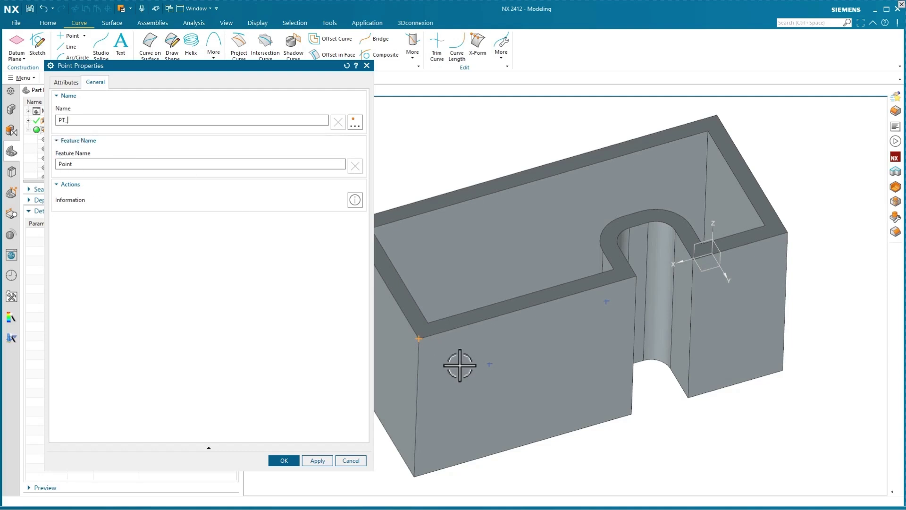
click(418, 339)
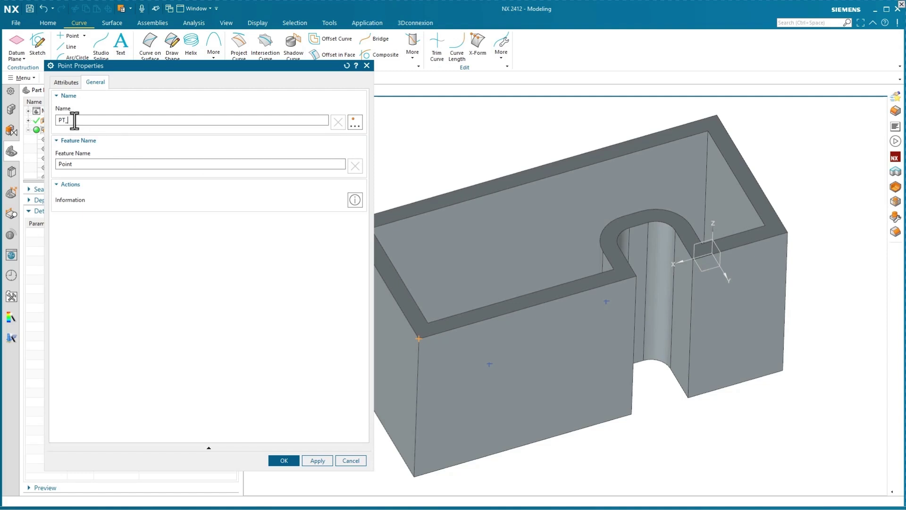
click(352, 461)
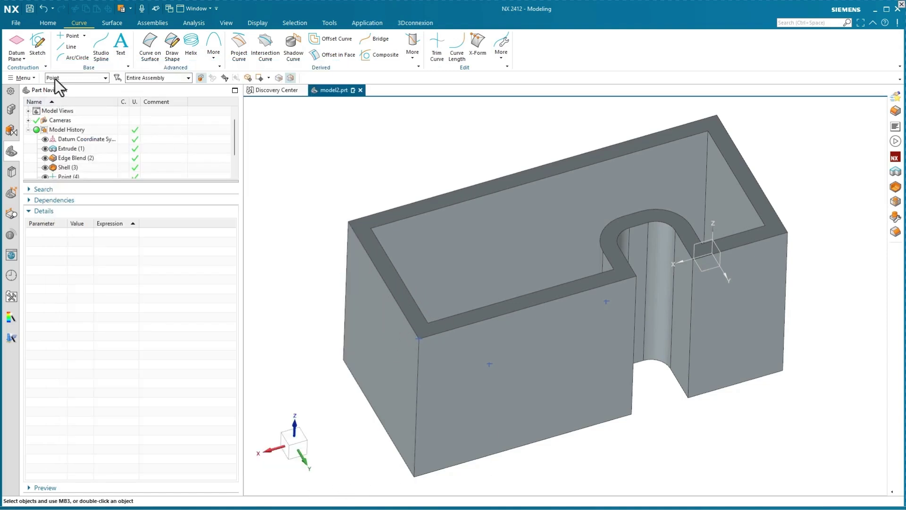
- Name the three selected points PT_ in their shared properties, adding an index to the name starting at 1
click(55, 79)
drag(383, 274, 640, 384)
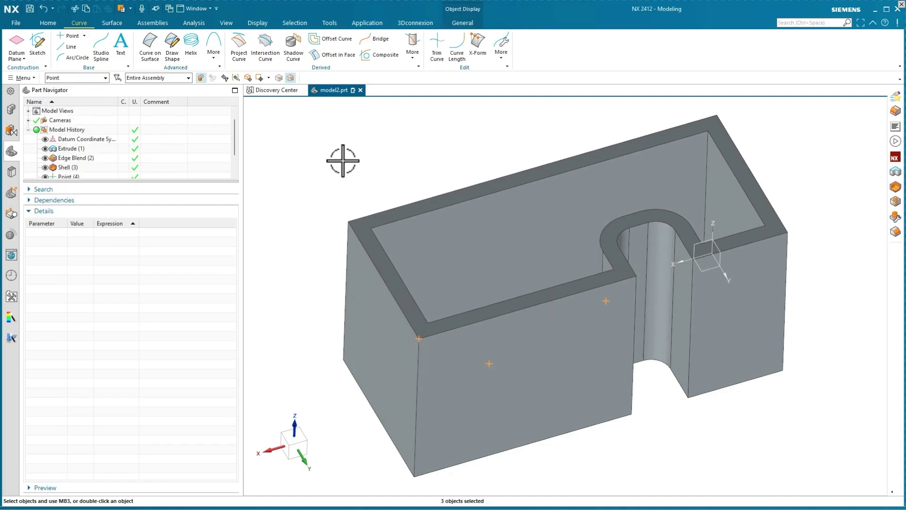
right_click(419, 338)
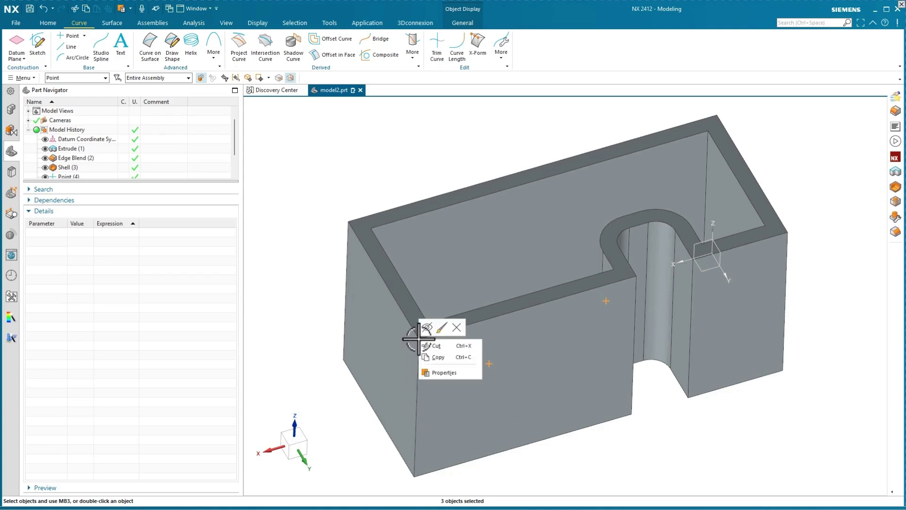
click(443, 374)
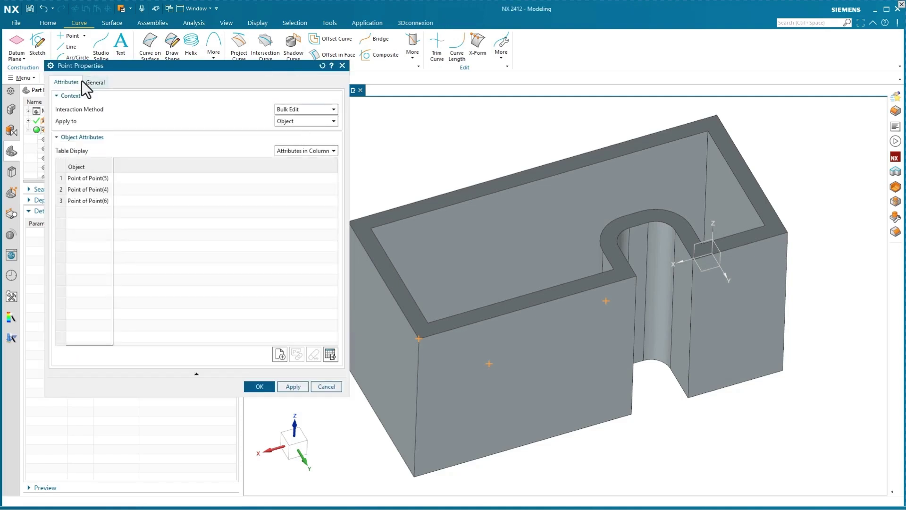
click(84, 82)
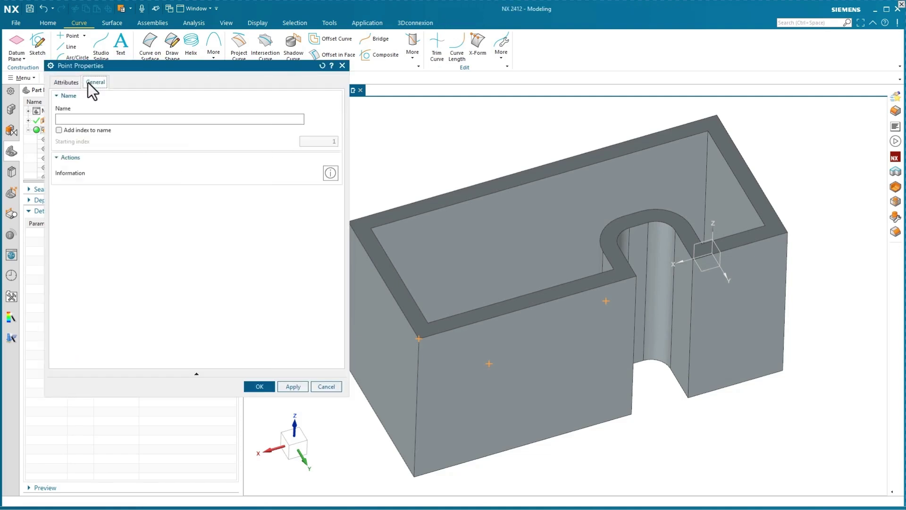
click(174, 121)
text(PT_)
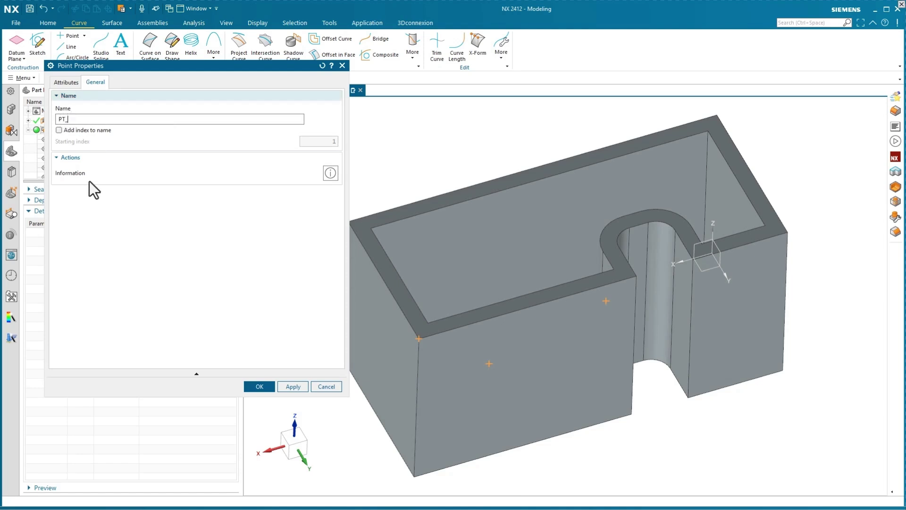
click(59, 131)
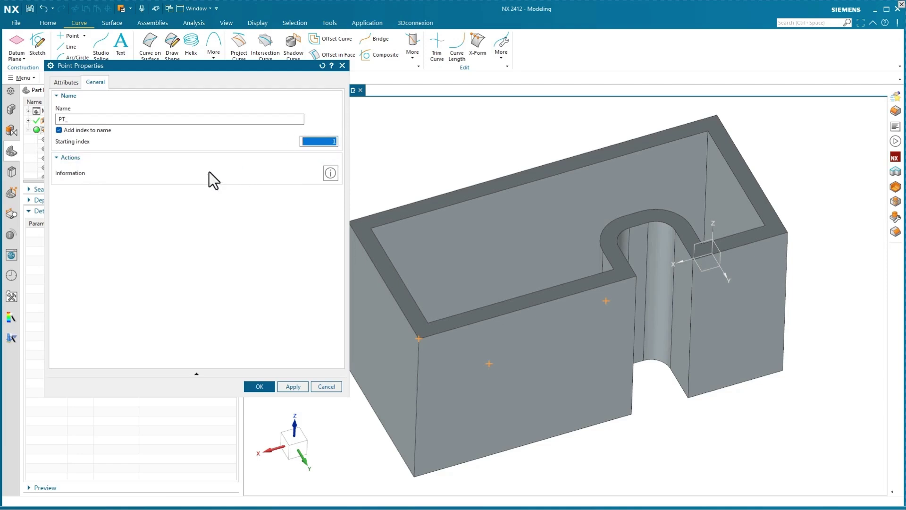
click(259, 387)
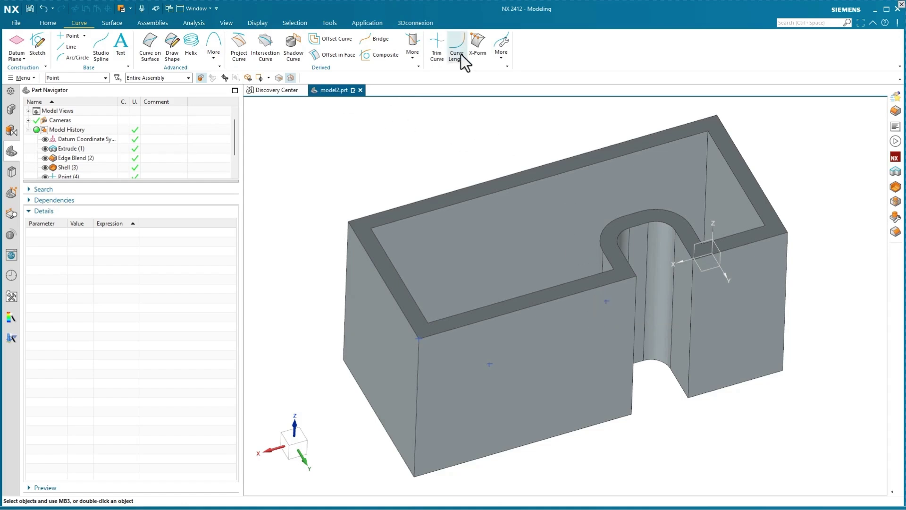
- Open the part's modeling spreadsheet in Excel and enter the point name PT_1 in cell A2
click(322, 22)
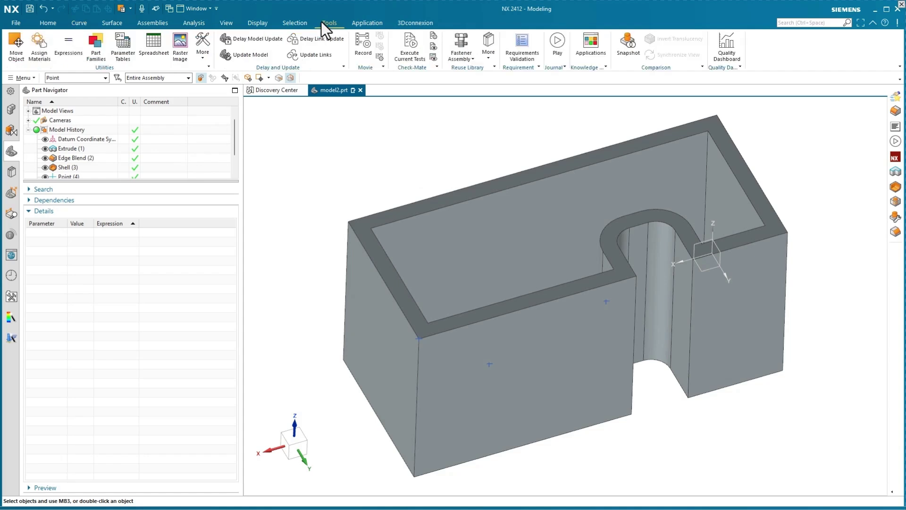
click(156, 43)
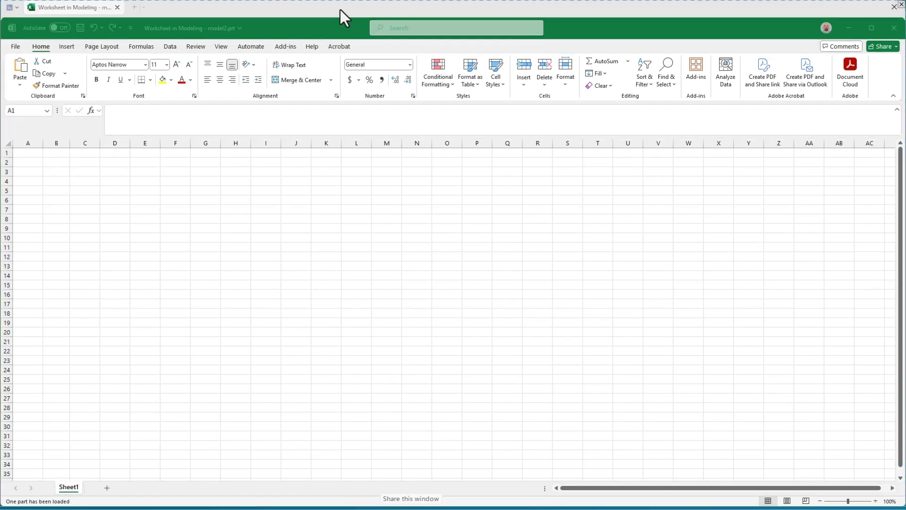
click(27, 163)
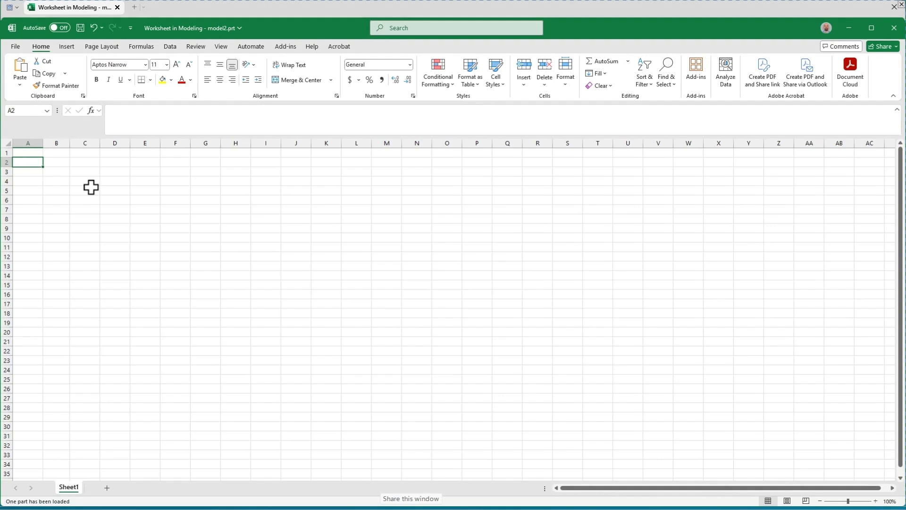
text(PT)
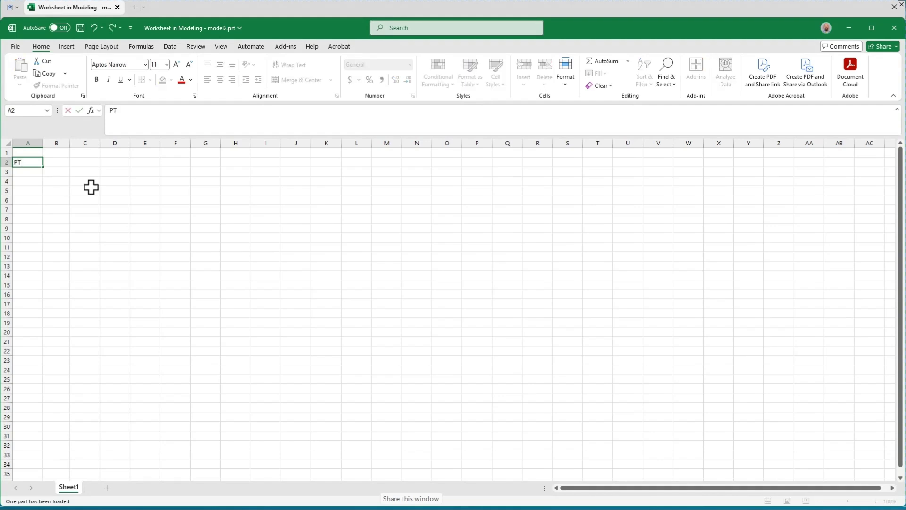
text(_1)
key(Tab)
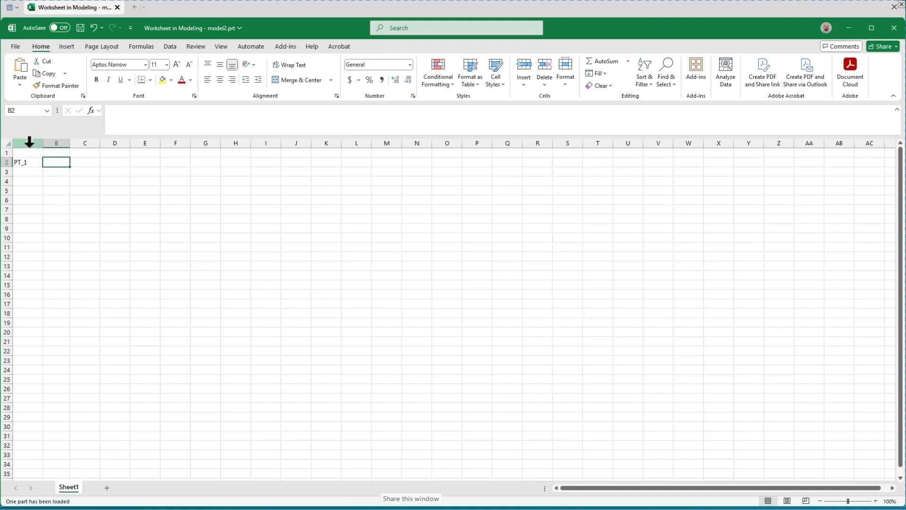
- Enter the headers Point Name, X, Y and Z in A1:D1 and fit column A's width to its text
click(26, 153)
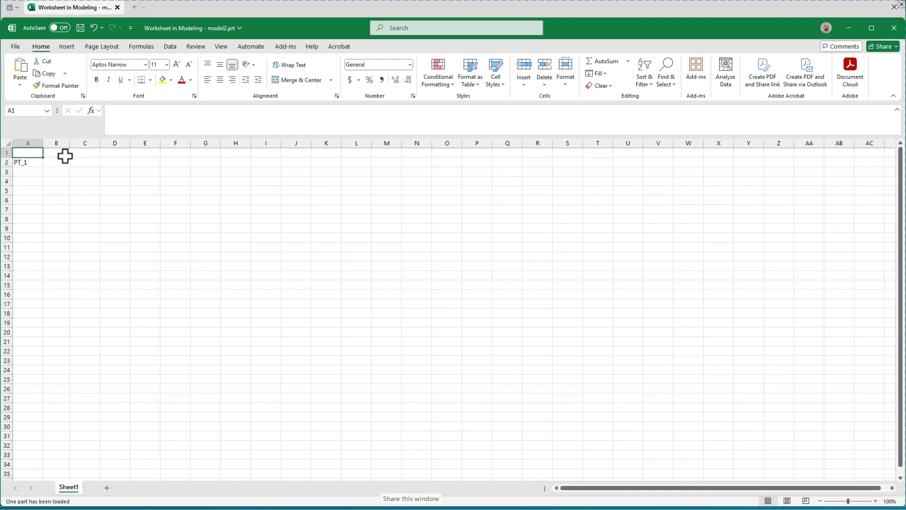
text(Point Name)
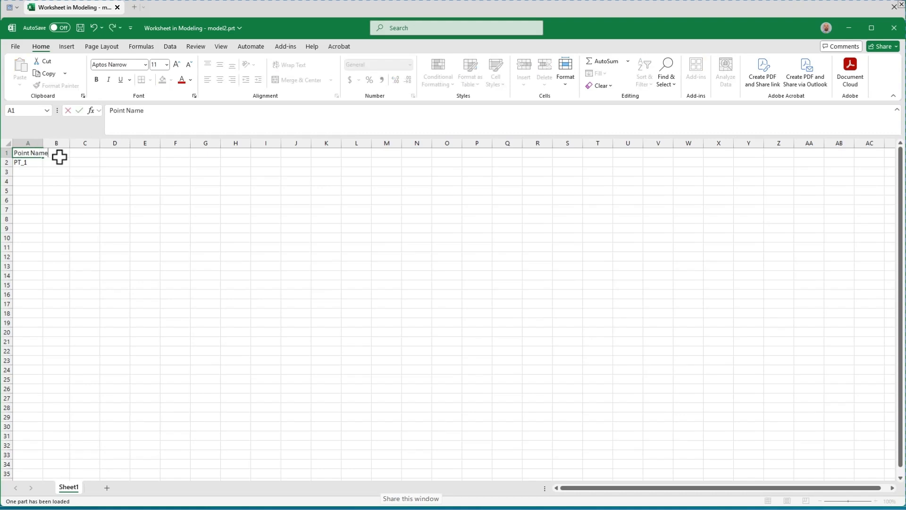
click(94, 152)
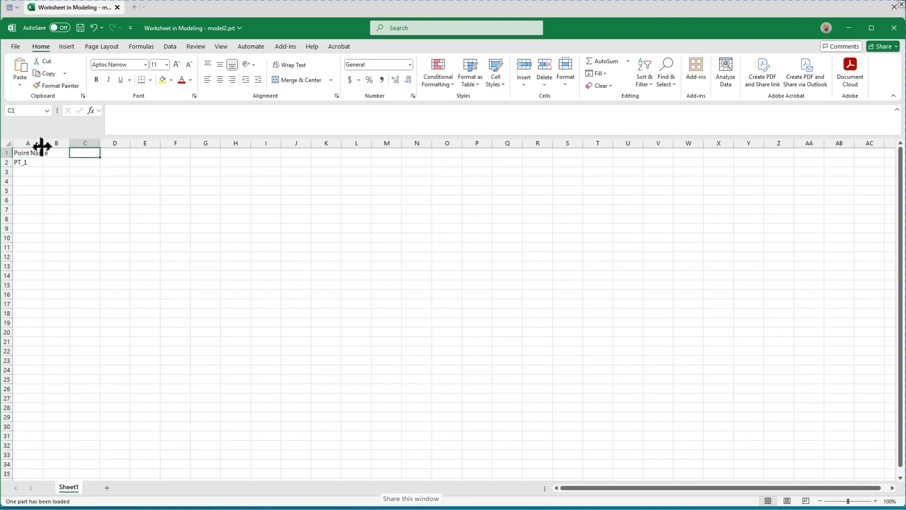
double_click(43, 147)
click(61, 153)
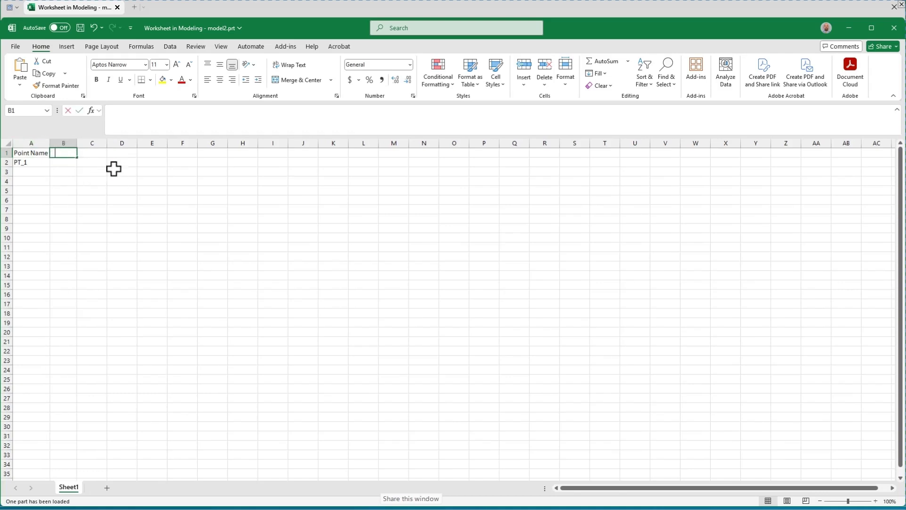
text(X)
click(97, 152)
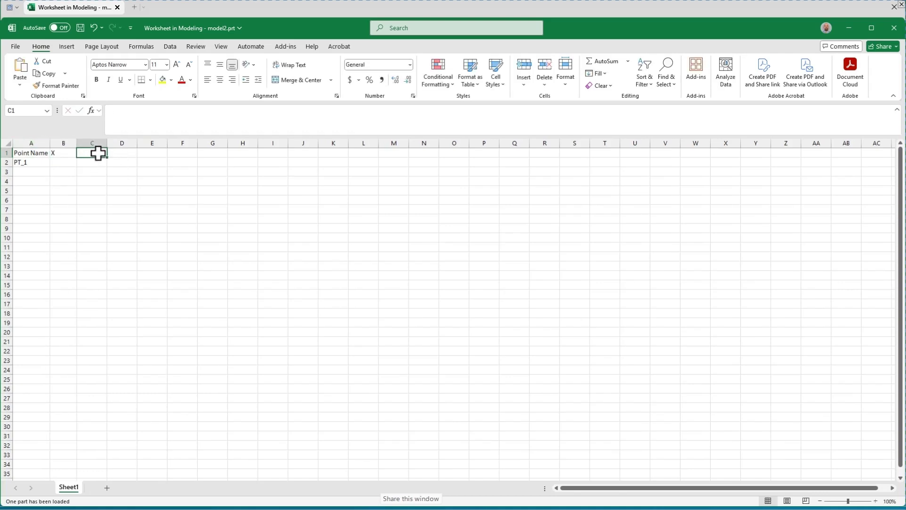
text(Y)
click(119, 151)
text(Z)
key(Return)
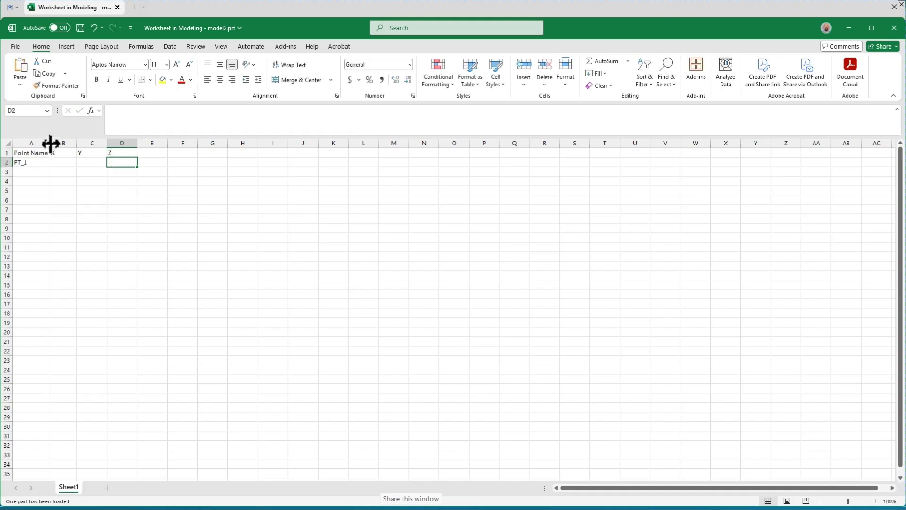
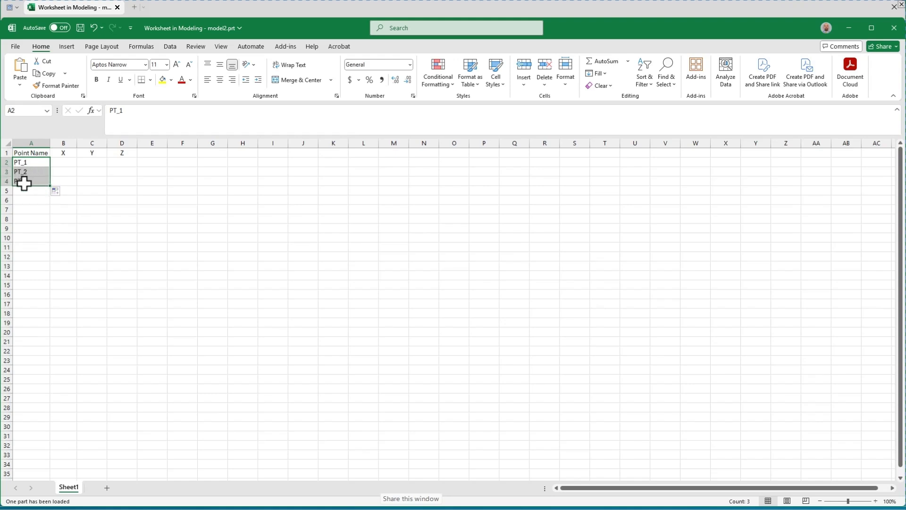
- Enter the formula =Point(A2) across B2:D2 for PT_1 and fill it down through row 4
click(66, 163)
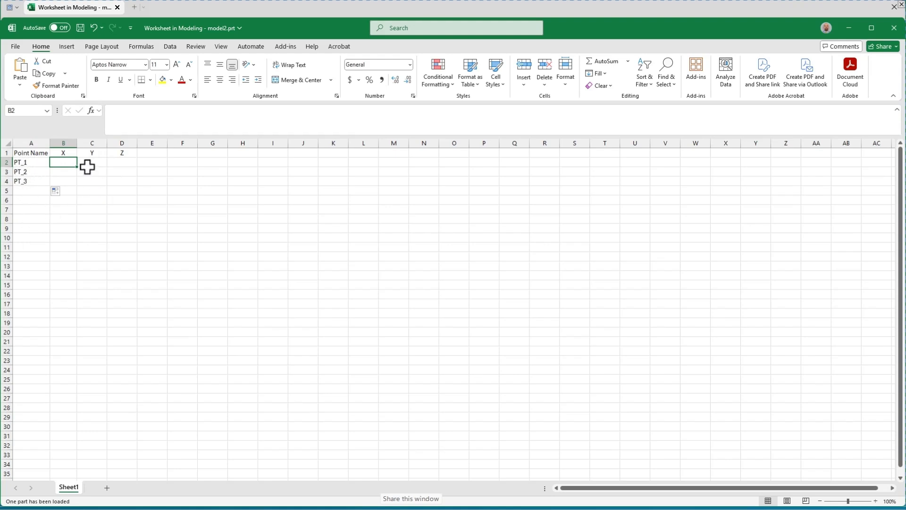
click(28, 163)
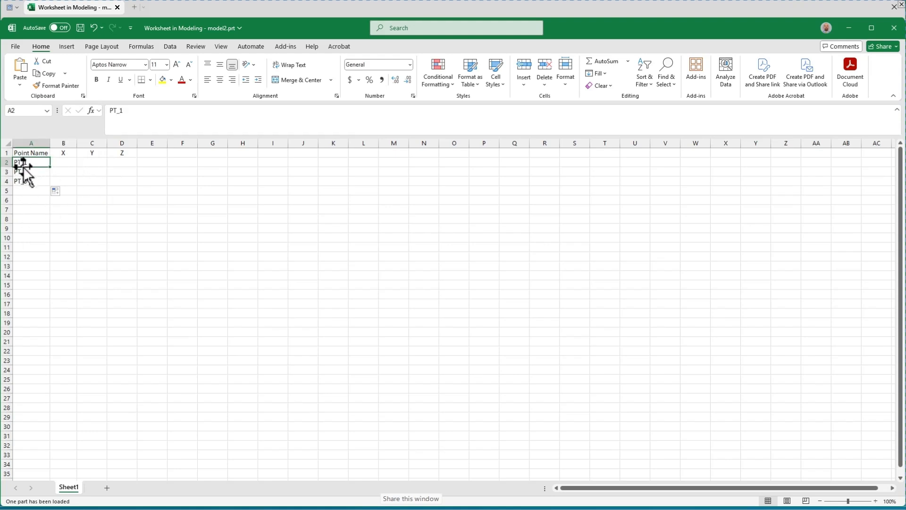
click(73, 163)
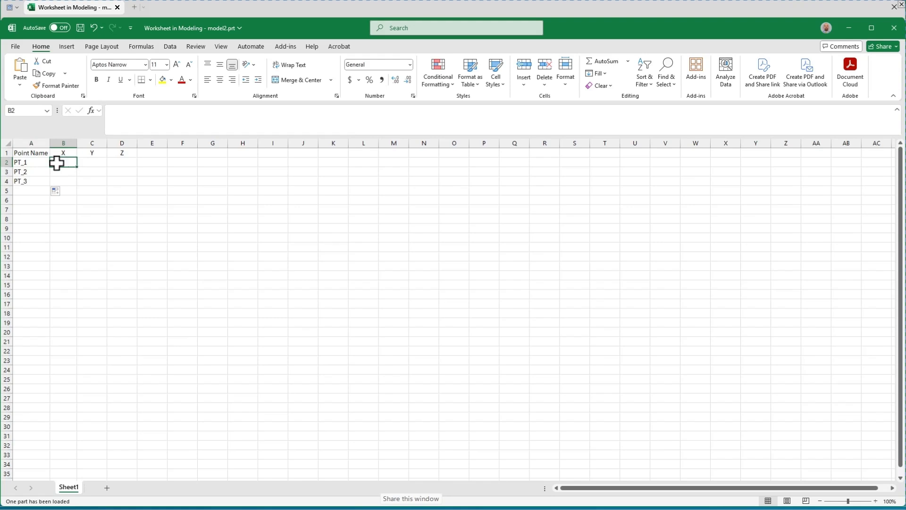
drag(68, 165, 122, 163)
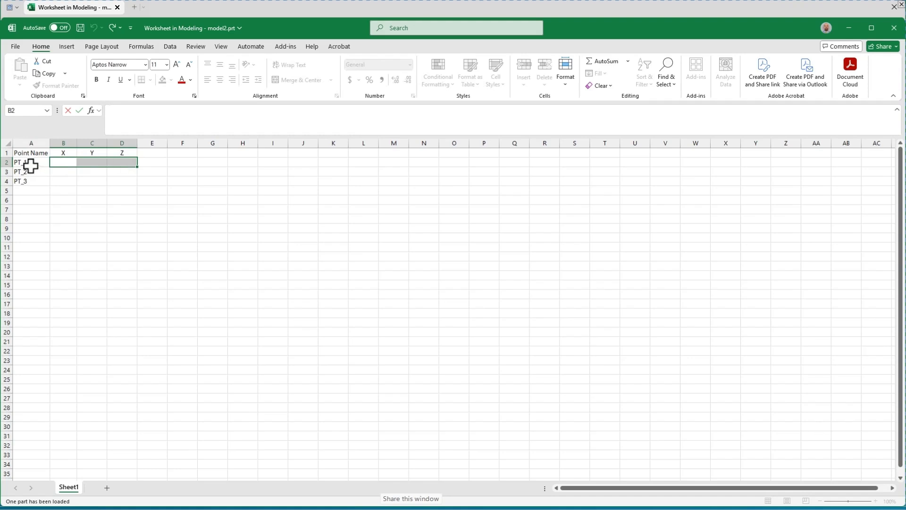
click(116, 111)
text(=)
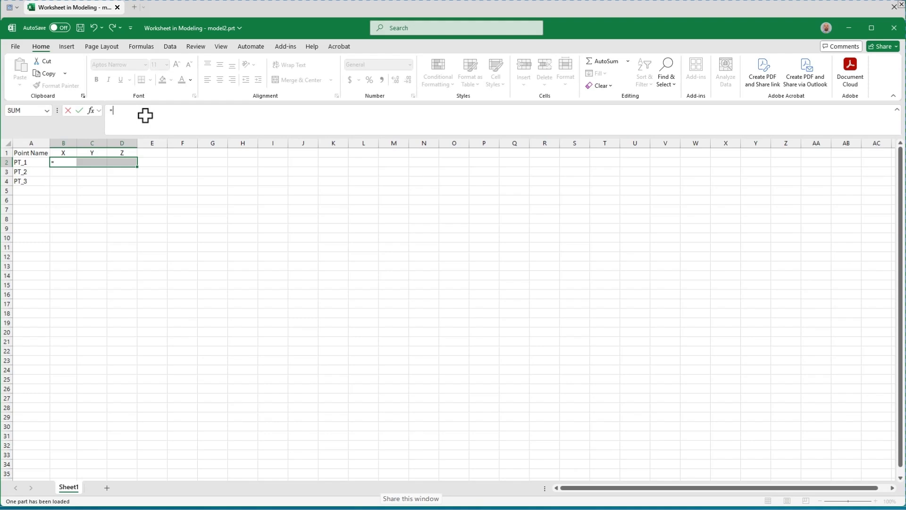
text(Point()
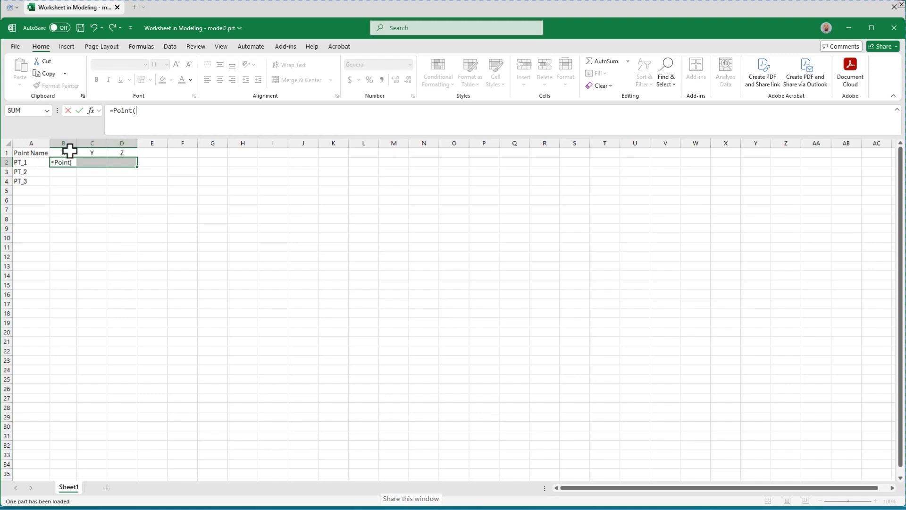
click(38, 163)
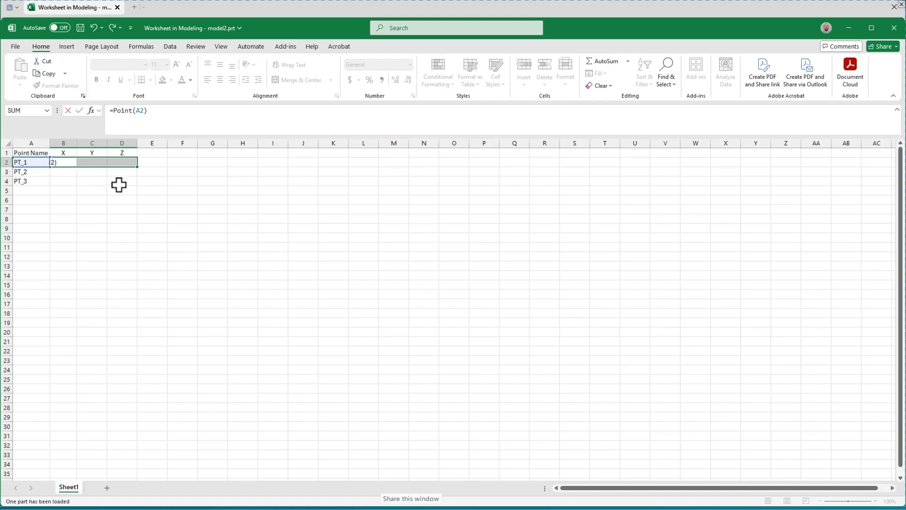
click(80, 111)
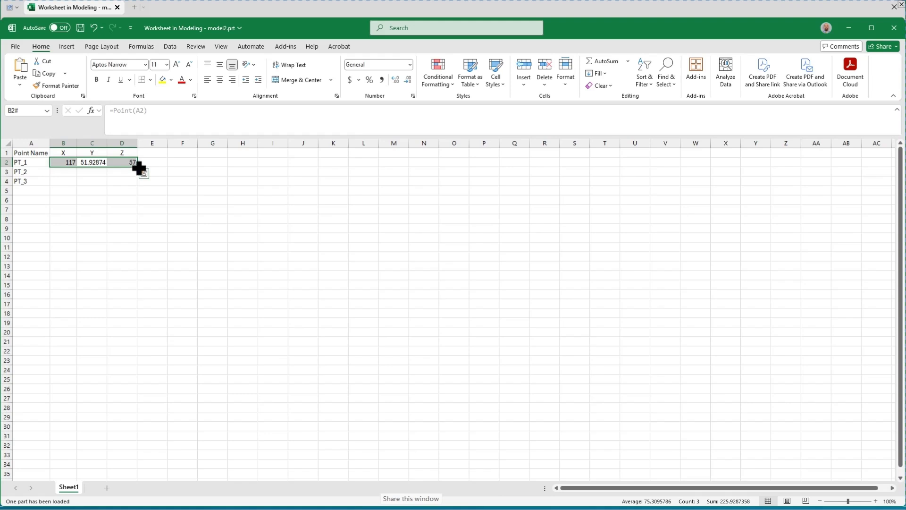
drag(139, 168, 137, 189)
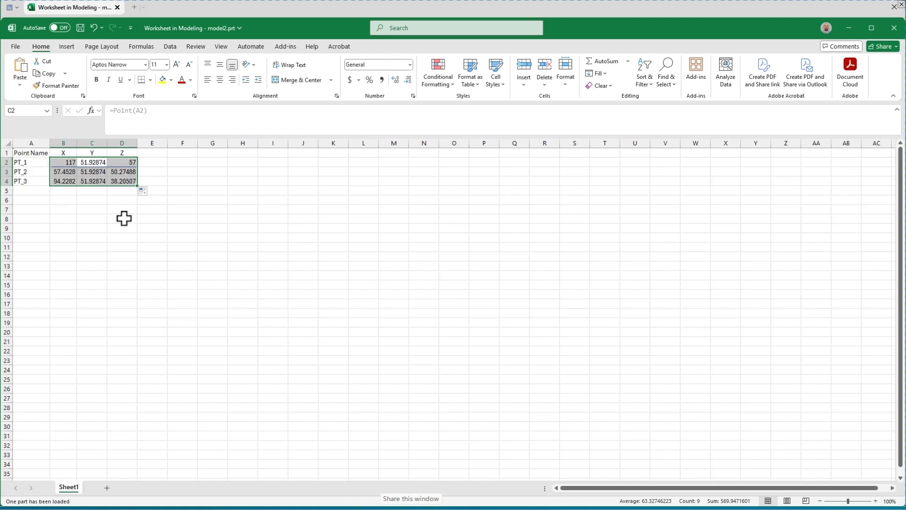
click(119, 200)
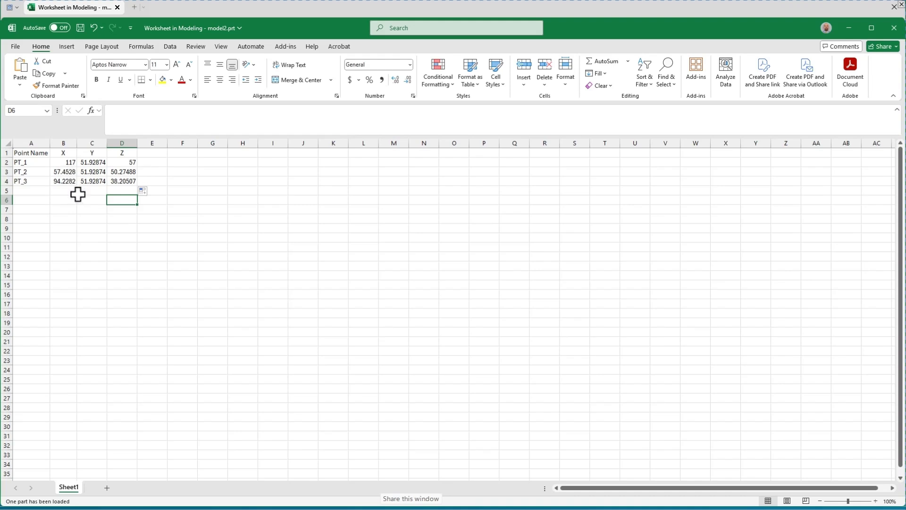
- Extend the point names down column A to PT_12 in row 13 and fill the Point formula from B4:D4 down to row 13
click(36, 191)
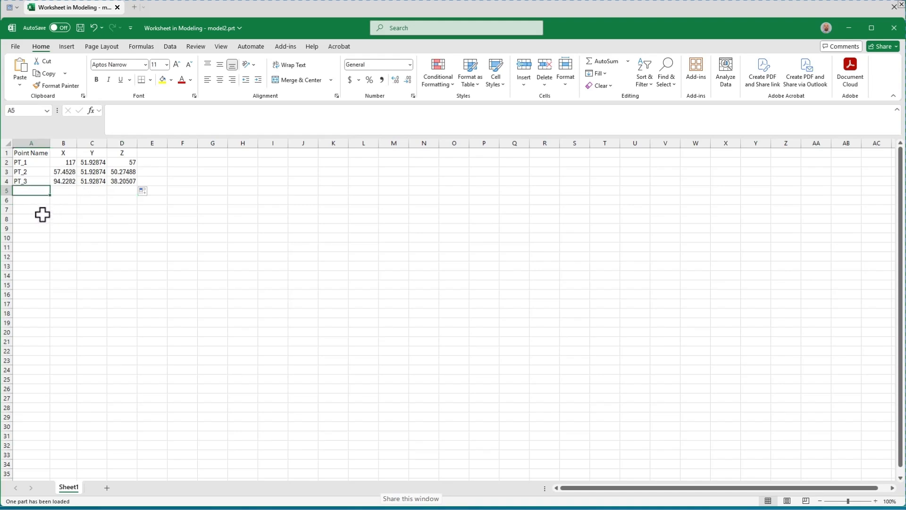
click(36, 183)
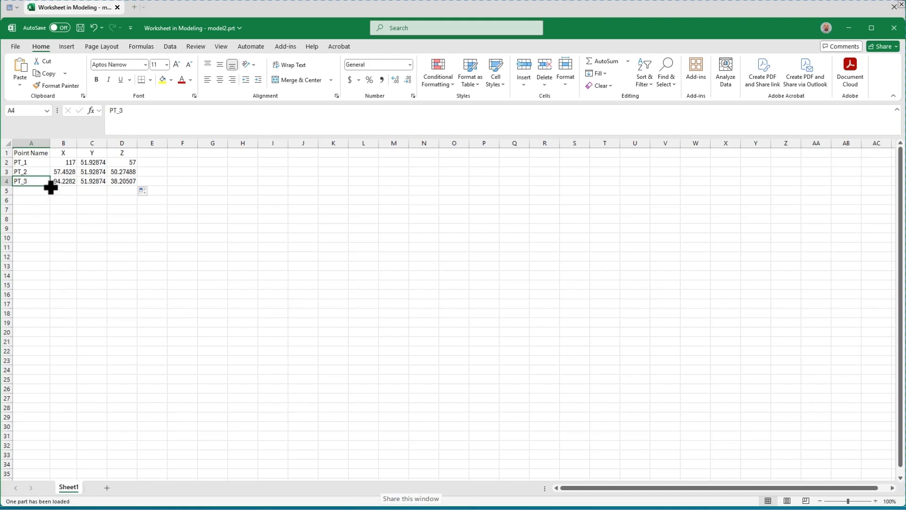
drag(51, 187, 46, 272)
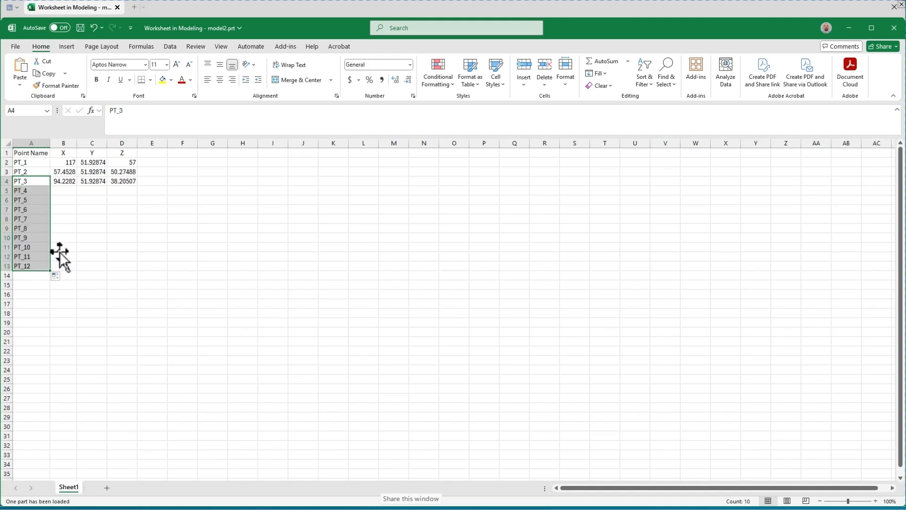
drag(64, 182, 130, 182)
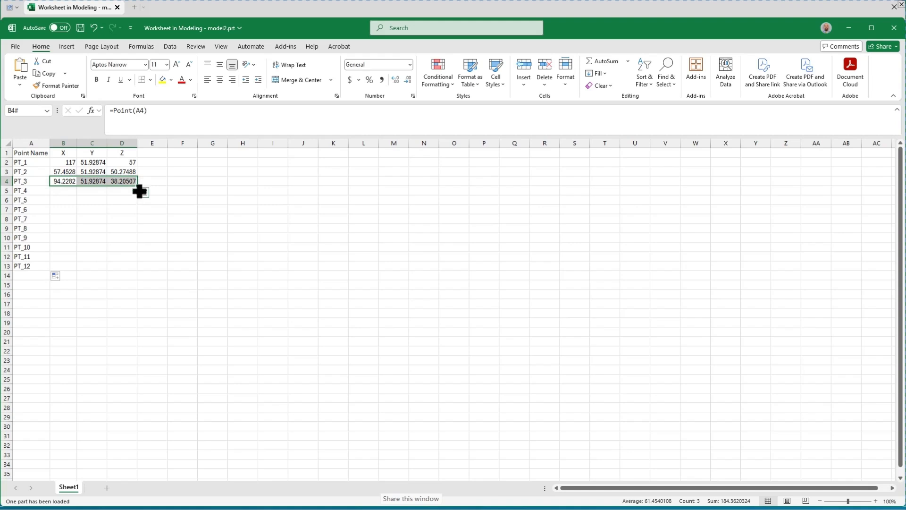
drag(137, 188, 131, 270)
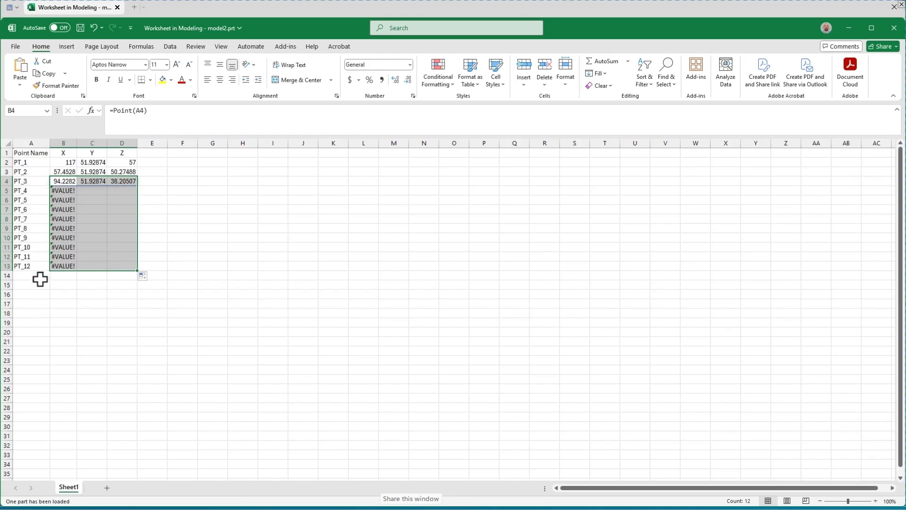
click(78, 190)
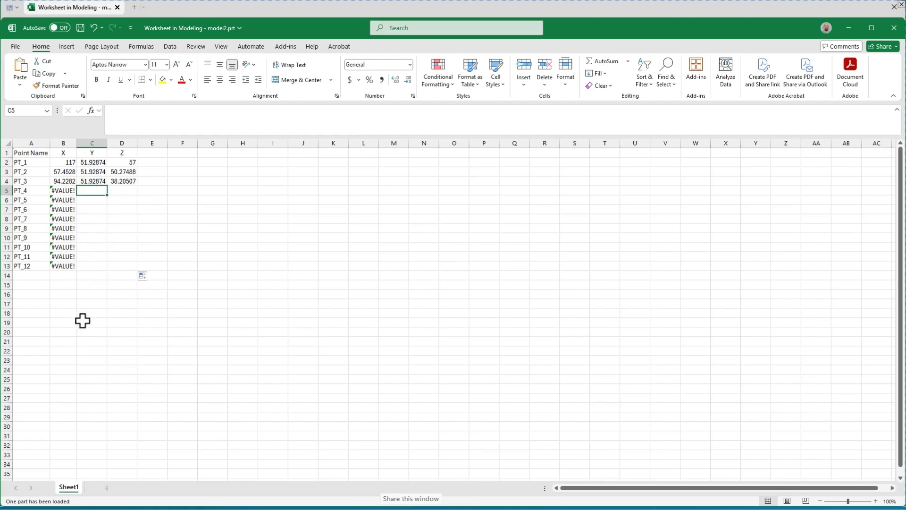
click(62, 282)
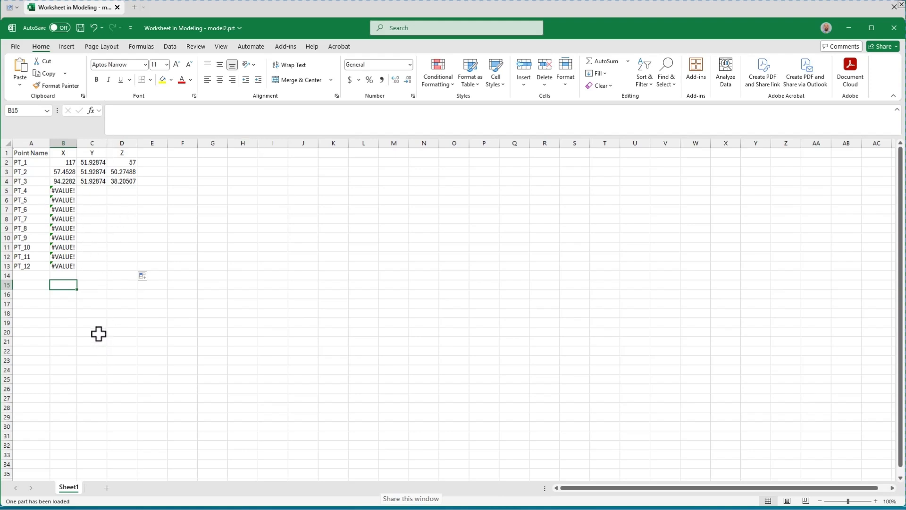
- Close the worksheet, saving its spreadsheet data with the part, and switch back to NX's curve commands
click(16, 46)
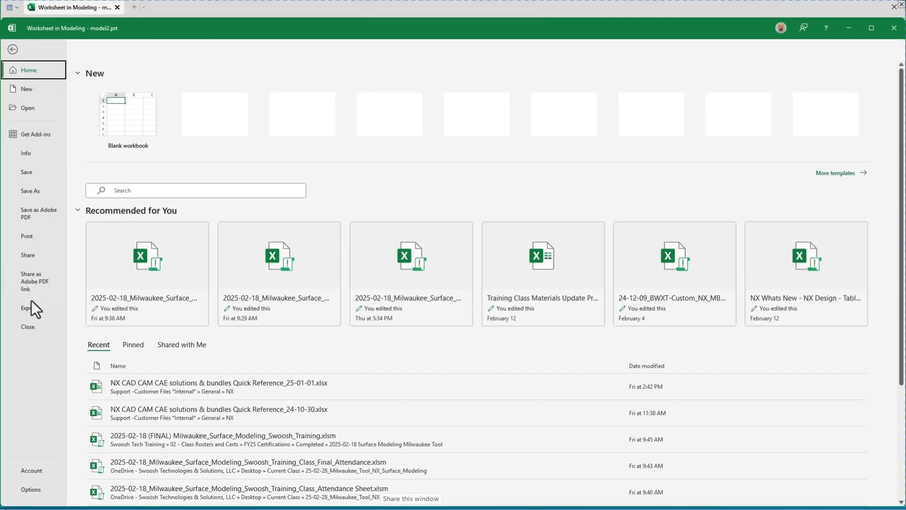
click(30, 327)
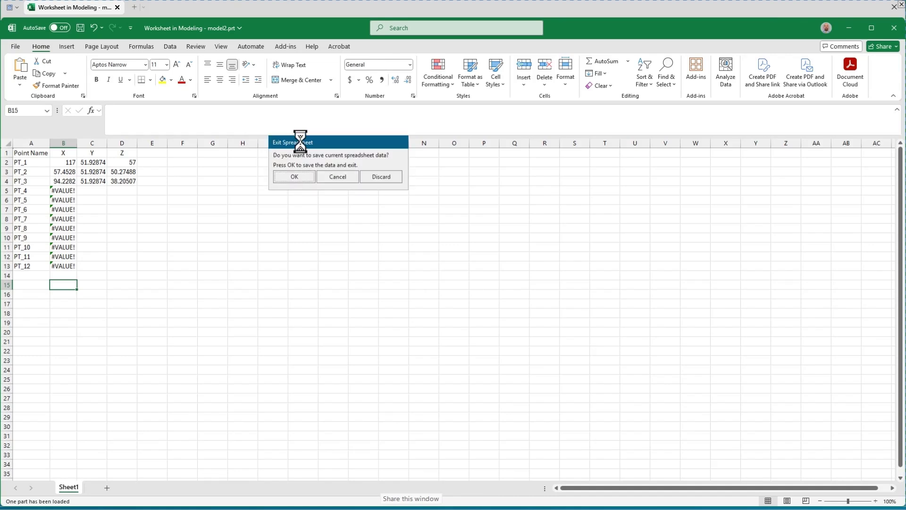
drag(300, 143, 258, 171)
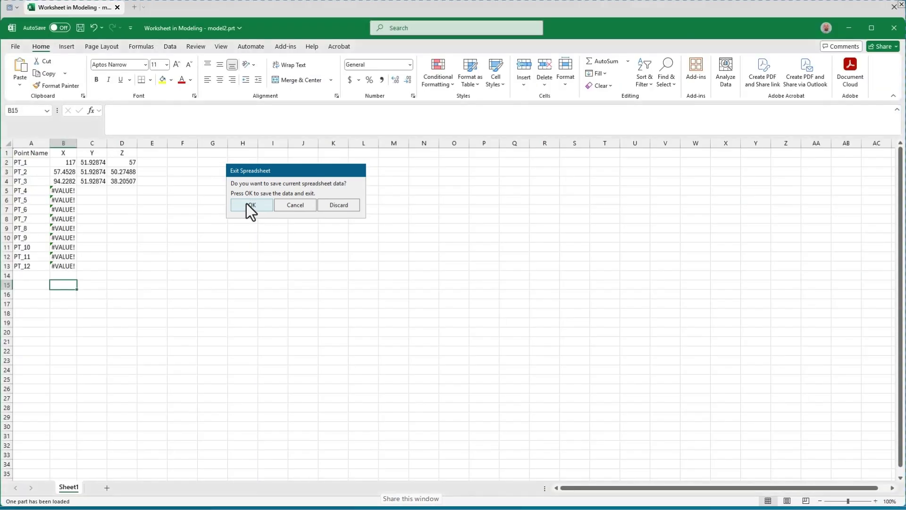
click(250, 205)
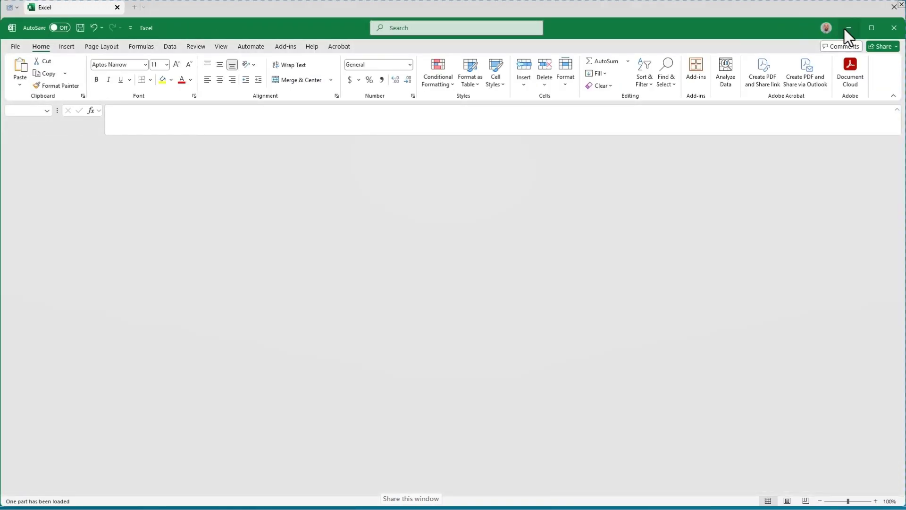
click(846, 29)
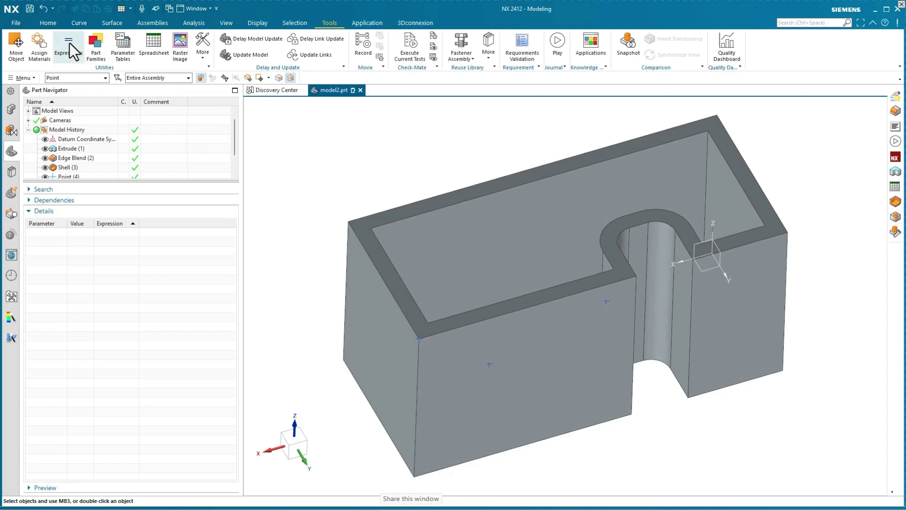
click(79, 23)
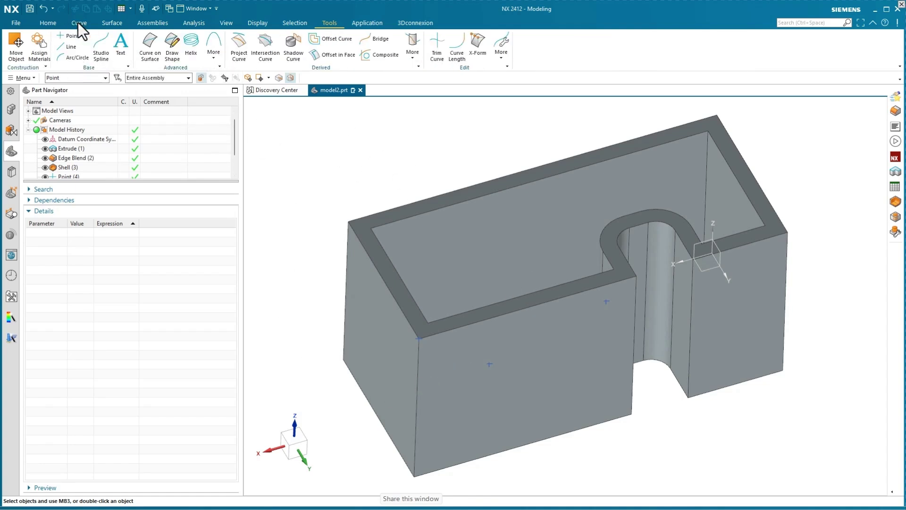
- Create an end point at the block's top outer corner, at the opposite end of the slotted face from PT_1
click(64, 35)
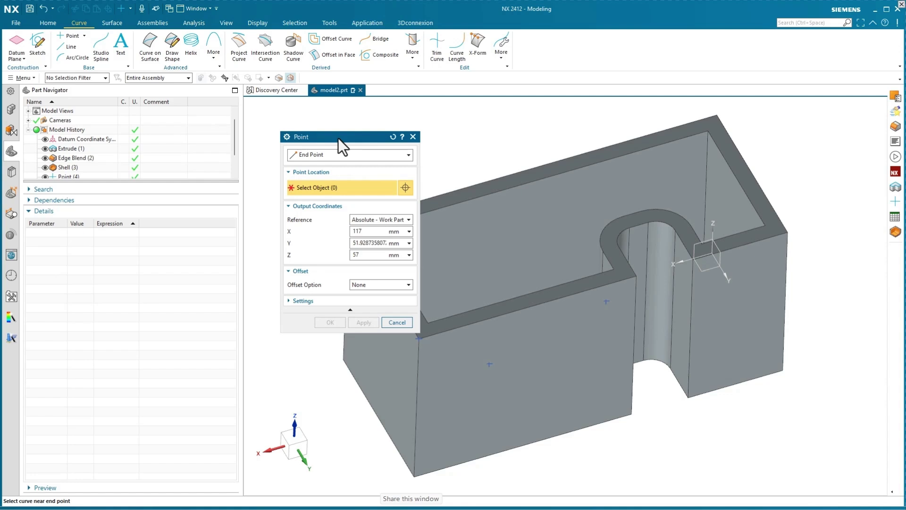
drag(336, 138, 230, 144)
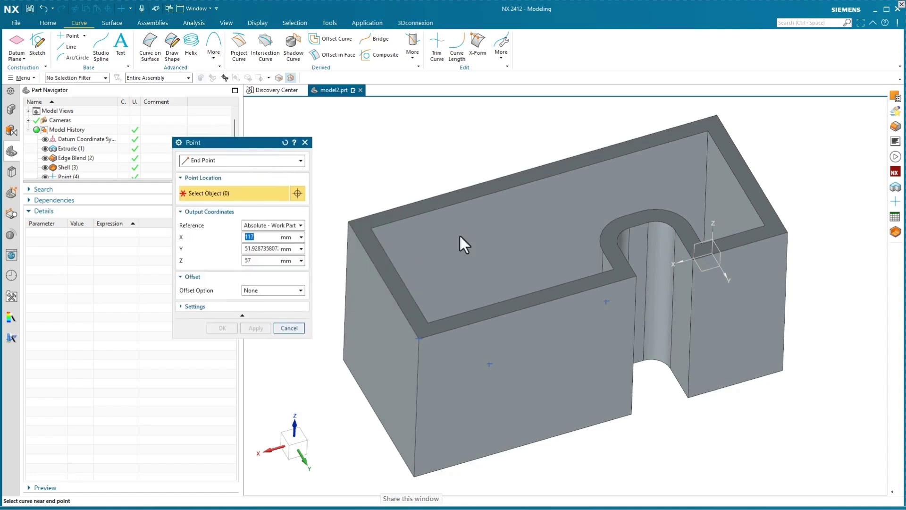
click(789, 233)
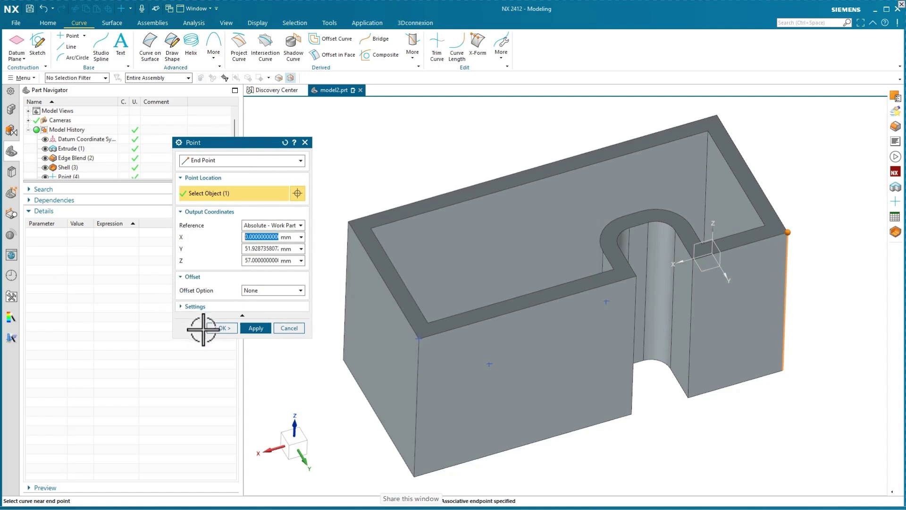
click(228, 328)
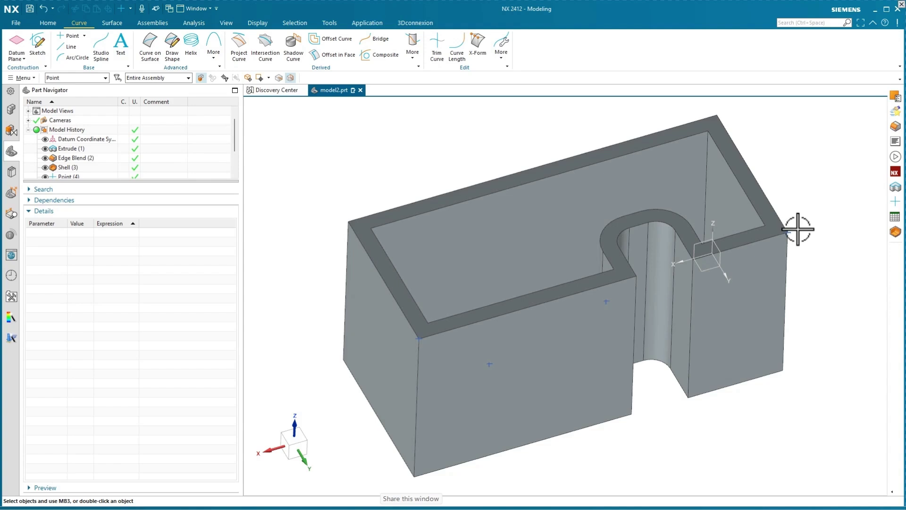
- Name the new corner point PT_4 in its point properties
click(54, 79)
click(55, 79)
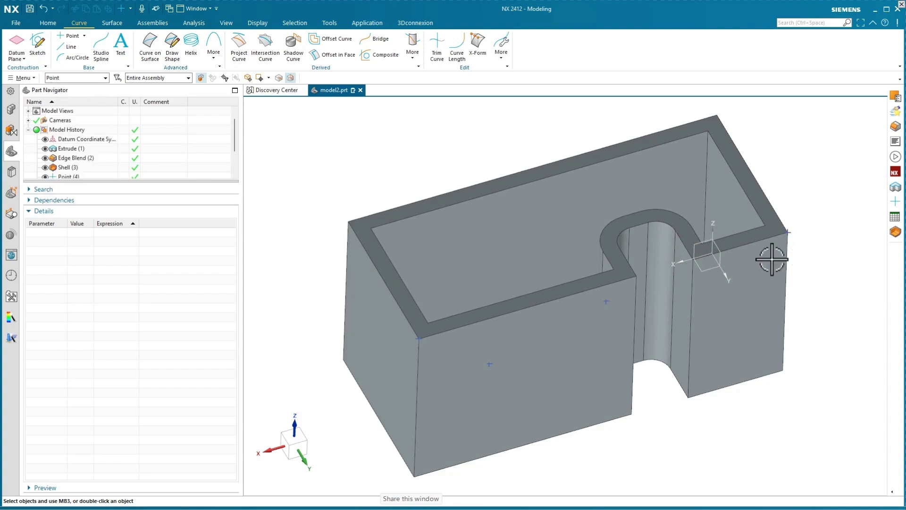
click(789, 231)
right_click(790, 231)
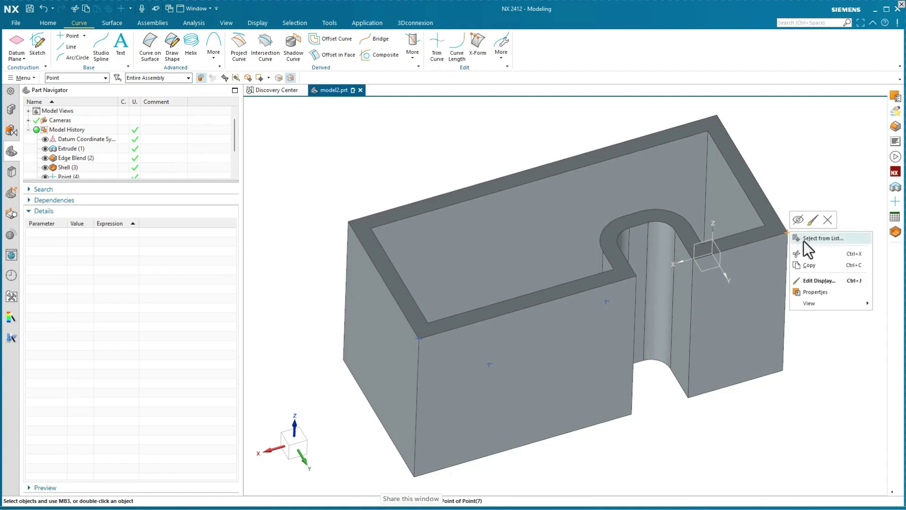
click(807, 293)
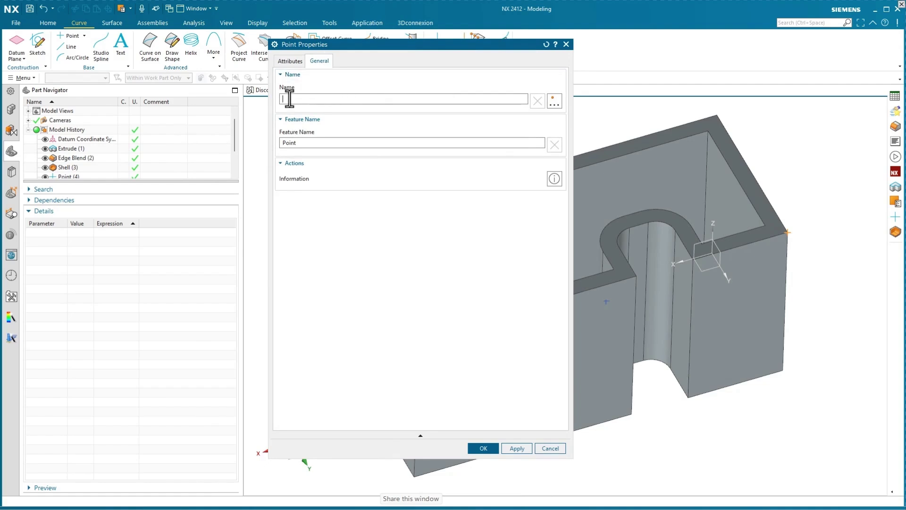
text(PT_)
drag(367, 45, 176, 55)
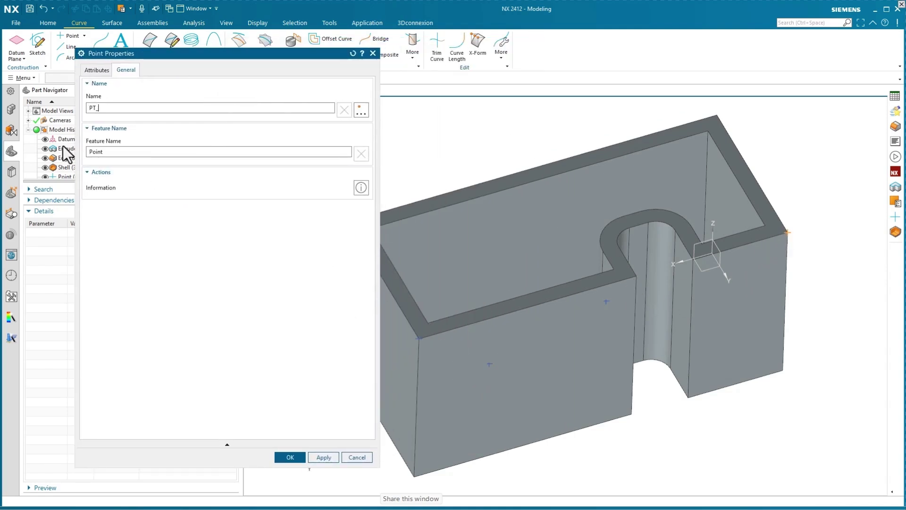
click(101, 110)
text(4)
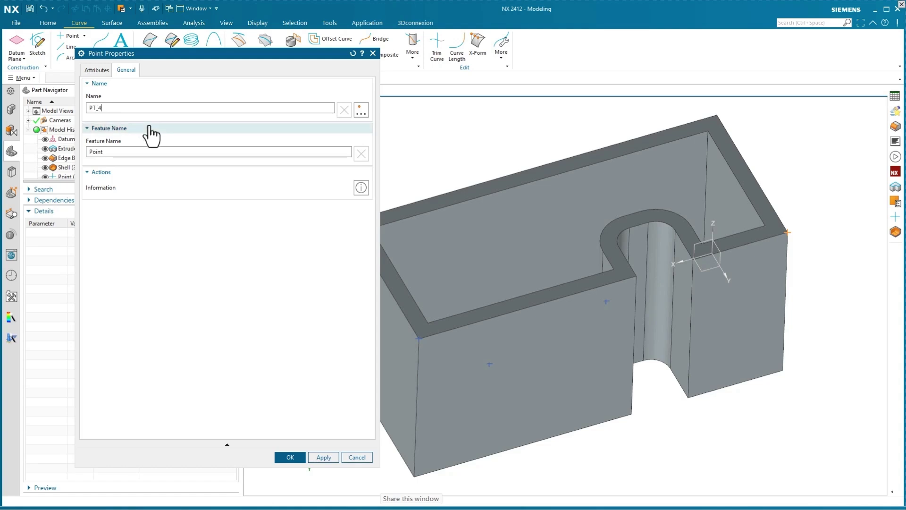
click(296, 458)
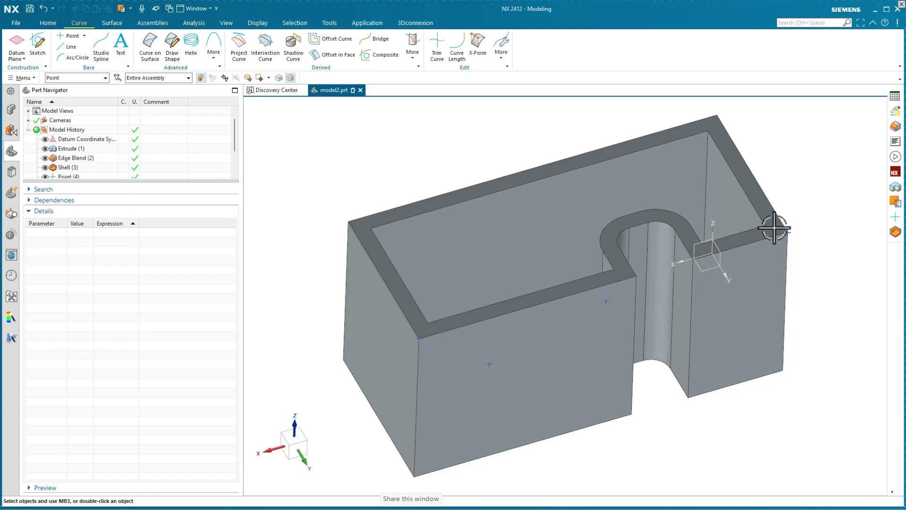
- Open the part's spreadsheet and check the X, Y and Z formula cells of PT_4 in row 5 and PT_1 in row 2
click(330, 23)
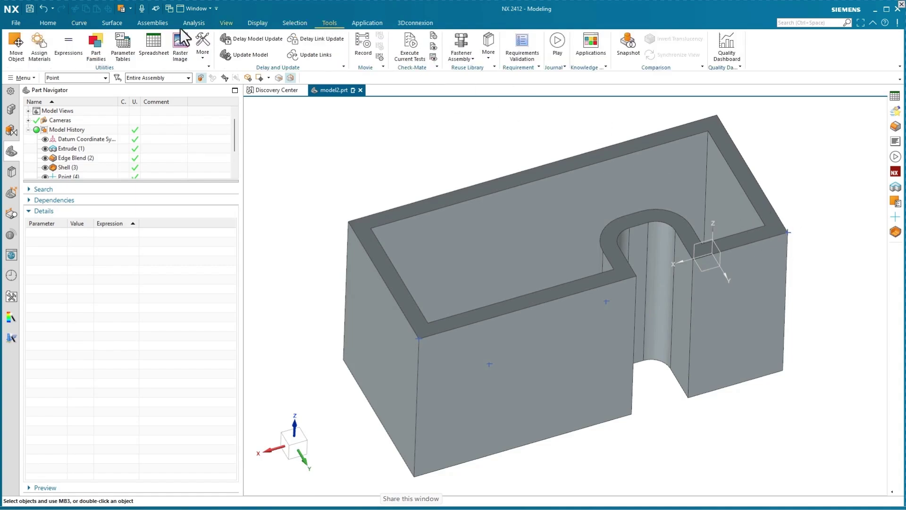
click(151, 48)
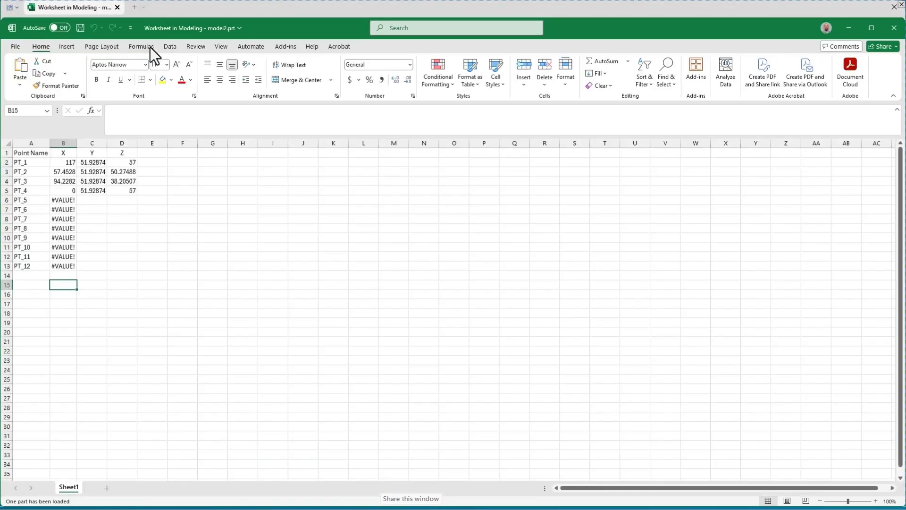
click(24, 190)
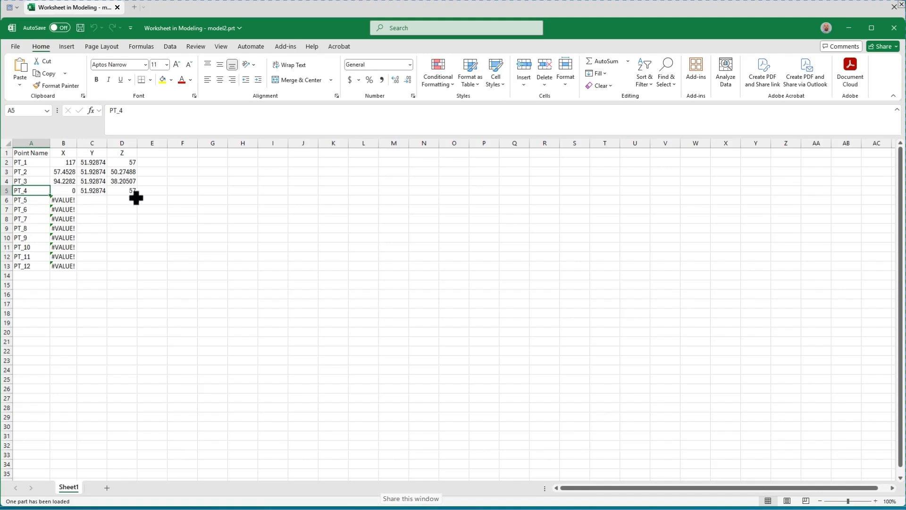
click(69, 193)
click(105, 193)
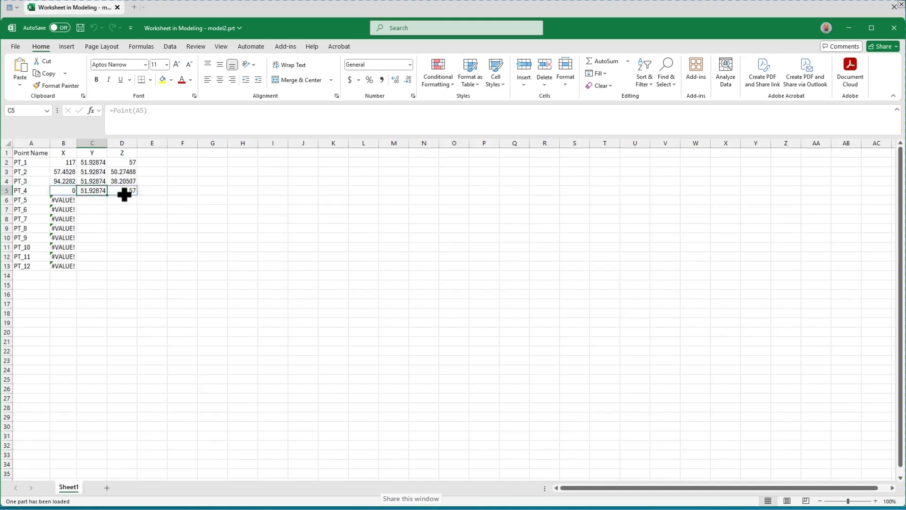
click(126, 194)
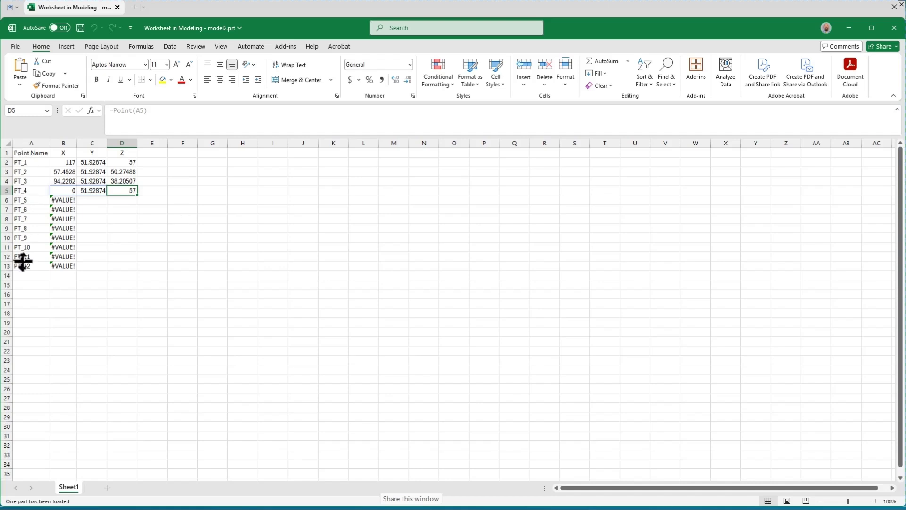
click(66, 163)
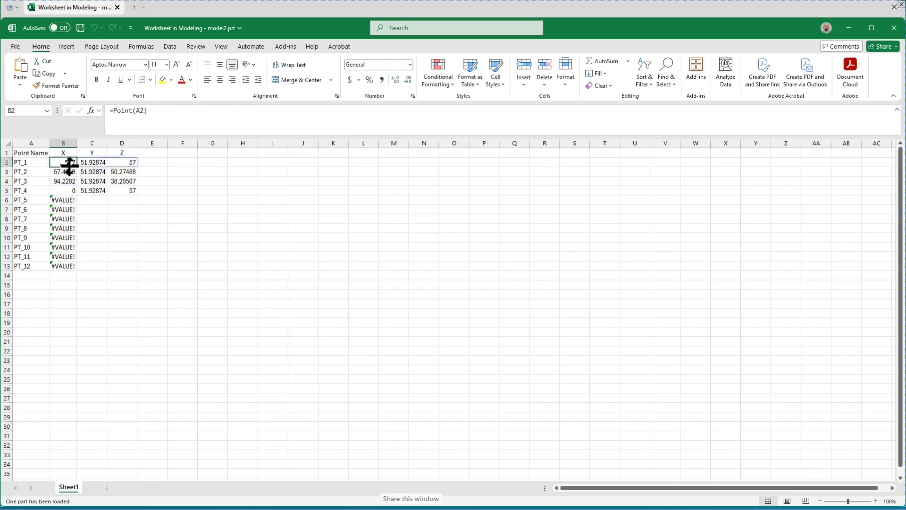
click(95, 163)
click(130, 163)
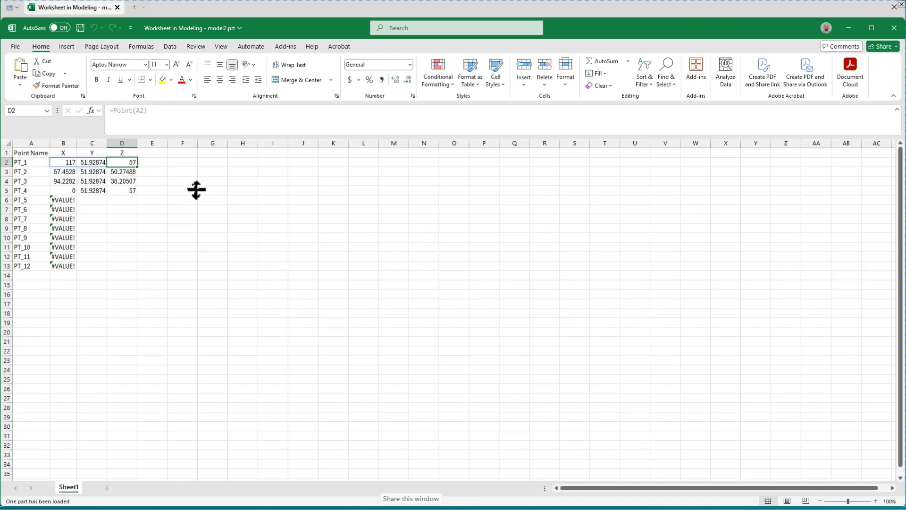
- Close the worksheet and save its spreadsheet data with the part
click(15, 47)
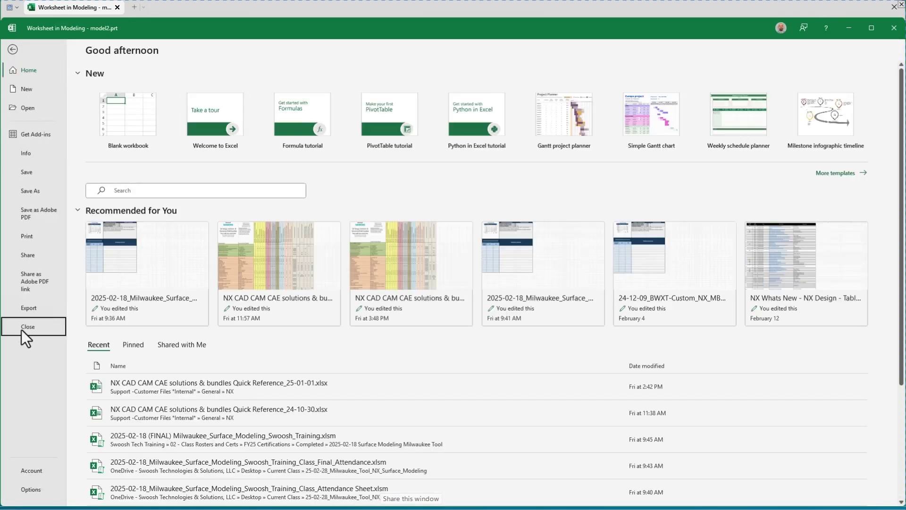
click(22, 329)
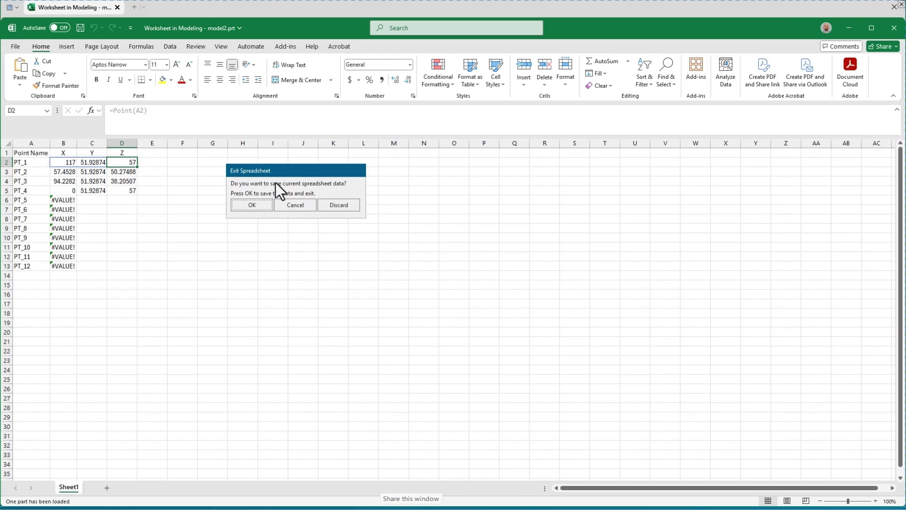
click(251, 206)
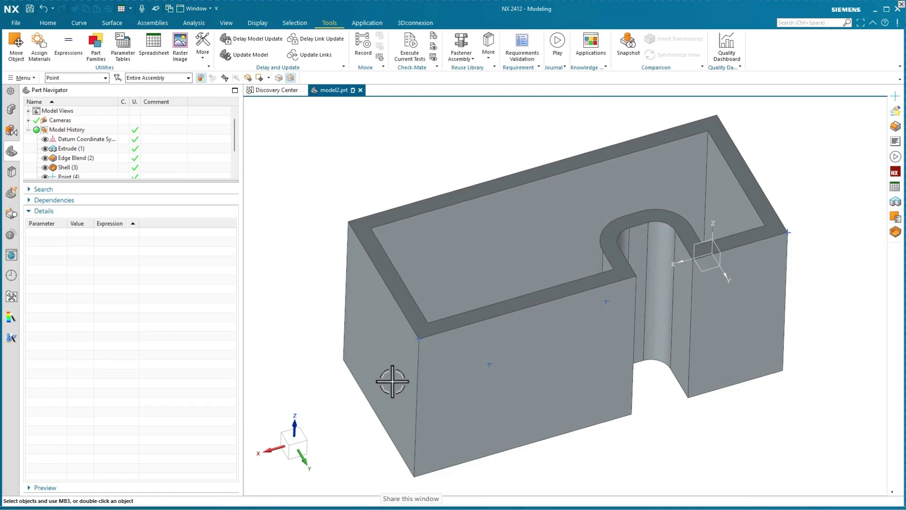
- Select the existing point on the front face nearest the slot to check its name, and clear the selection
scroll(419, 331, up, 1)
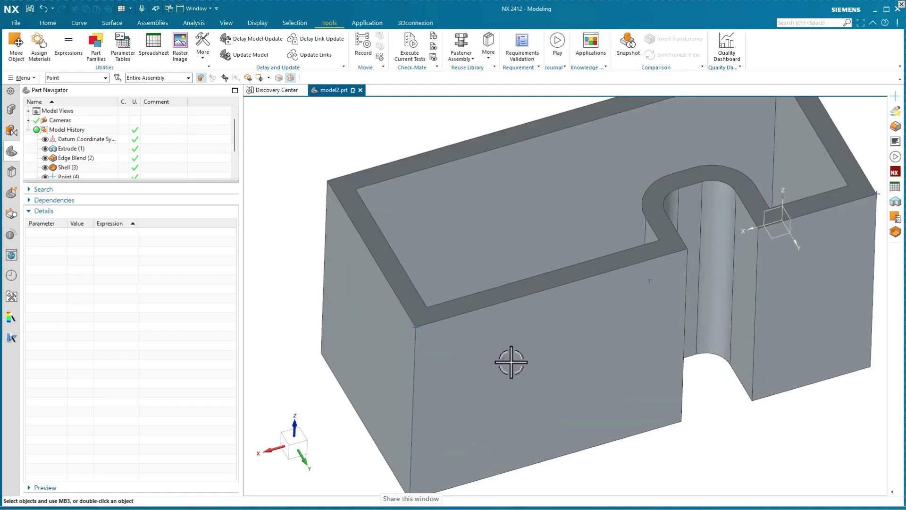
click(649, 280)
scroll(427, 317, down, 1)
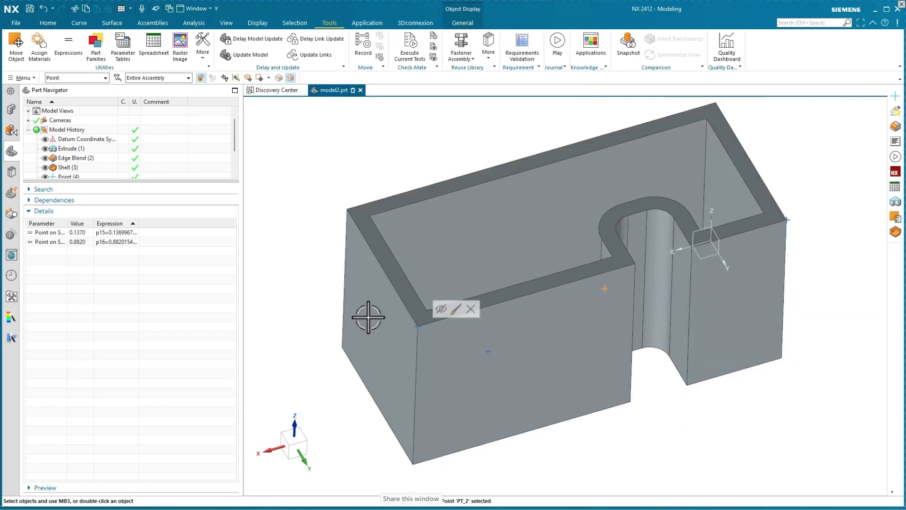
key(Escape)
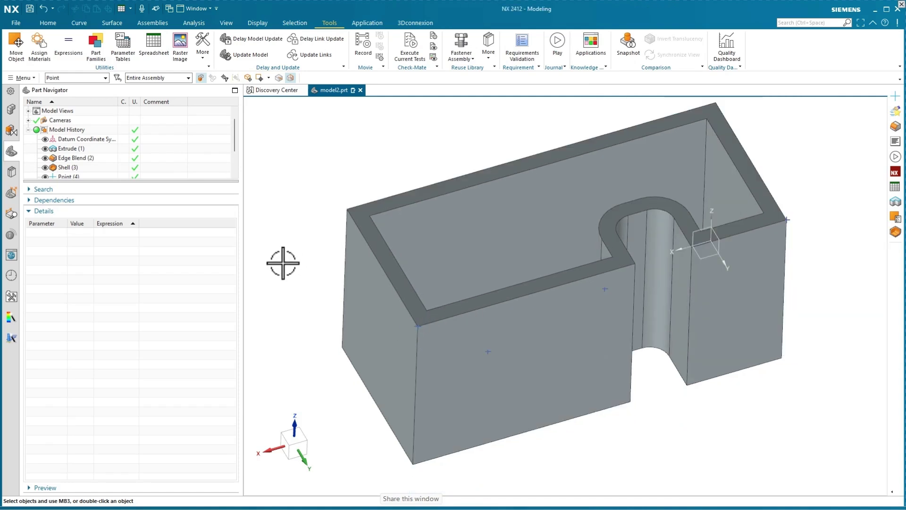
- Set Show Object Names to View of Definition in the Decorations settings of the visualization preferences
click(9, 80)
mouse_move(29, 204)
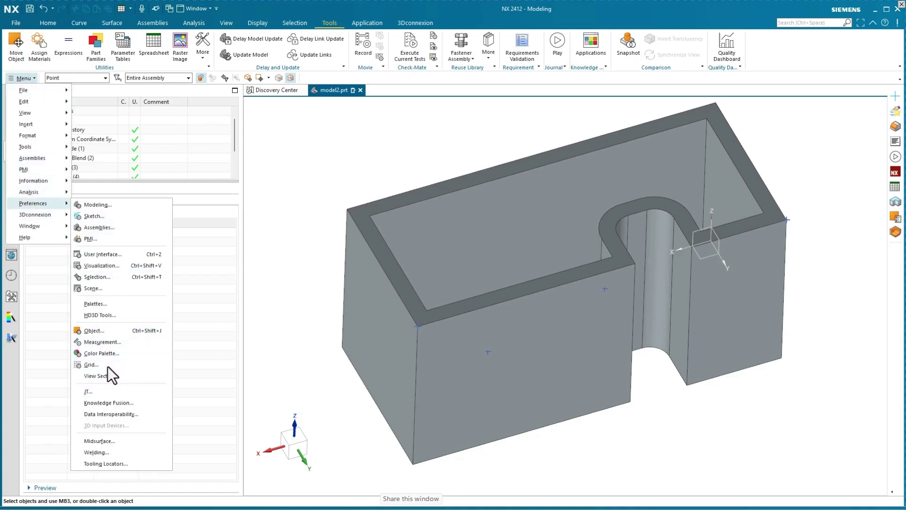
click(121, 267)
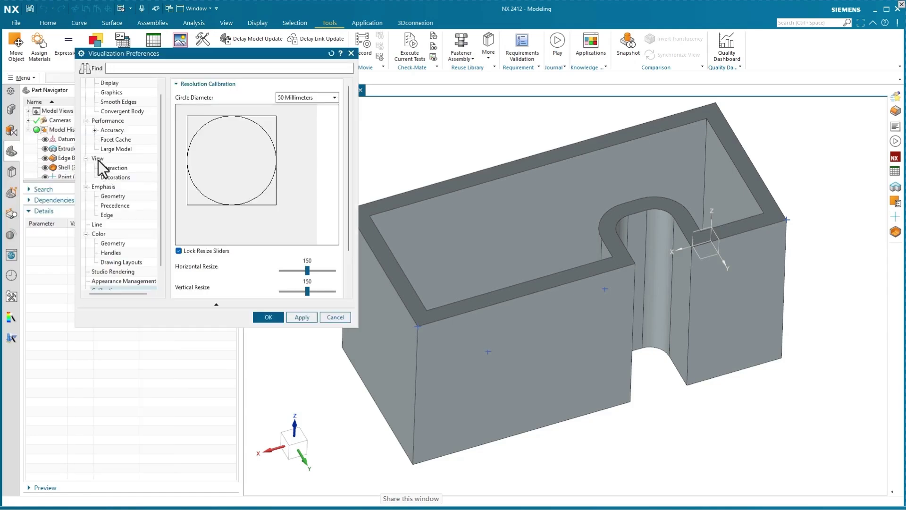
click(116, 178)
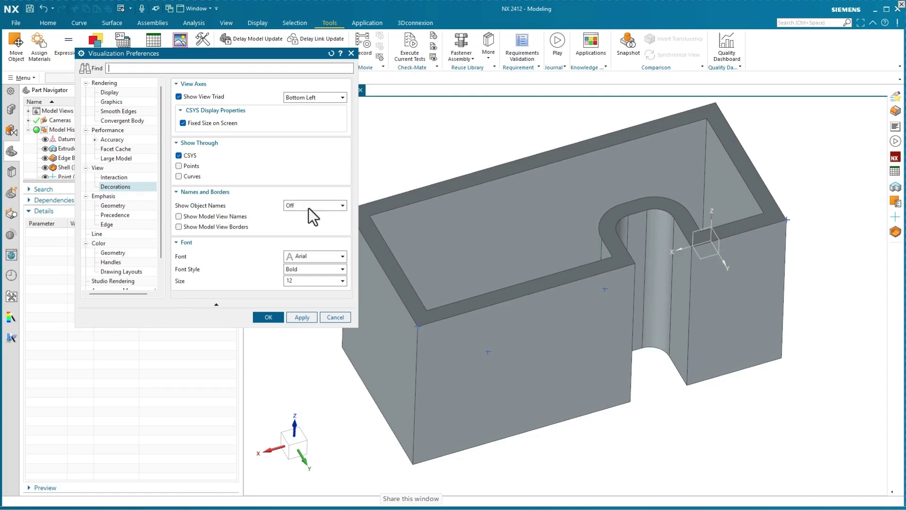
click(344, 206)
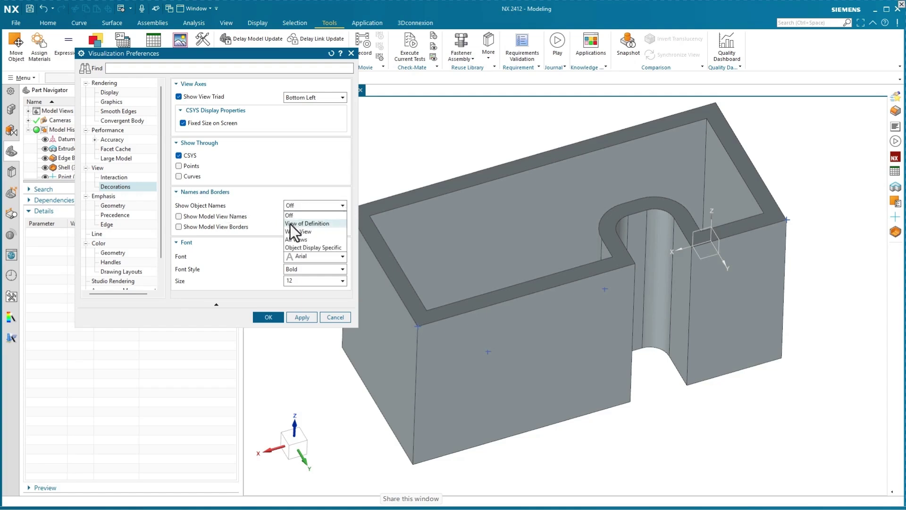
click(324, 223)
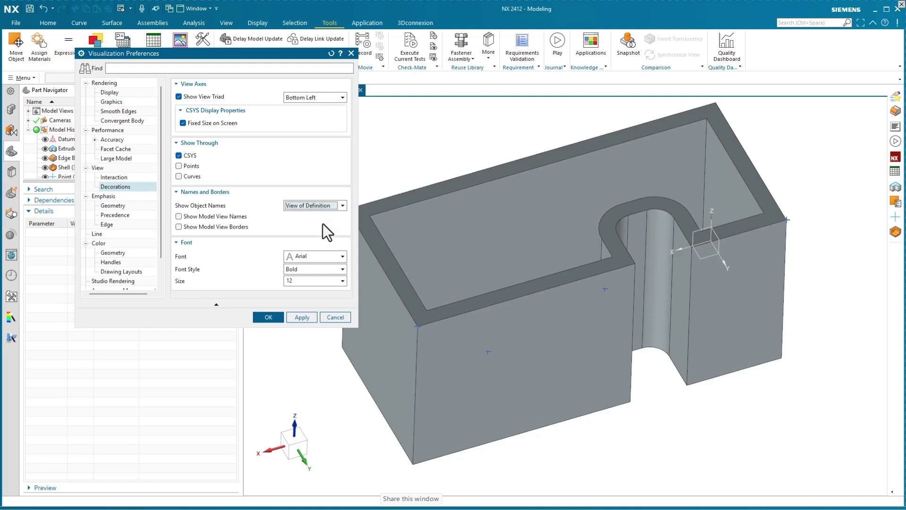
click(301, 317)
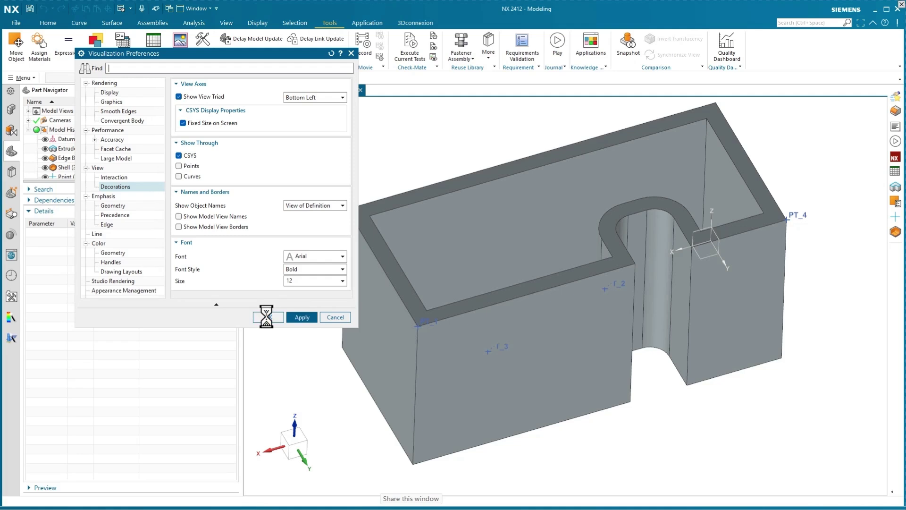
click(268, 317)
- Change the block's display to a wireframe style and inspect the name labels of PT_1 to PT_4
scroll(412, 327, up, 2)
scroll(413, 271, up, 2)
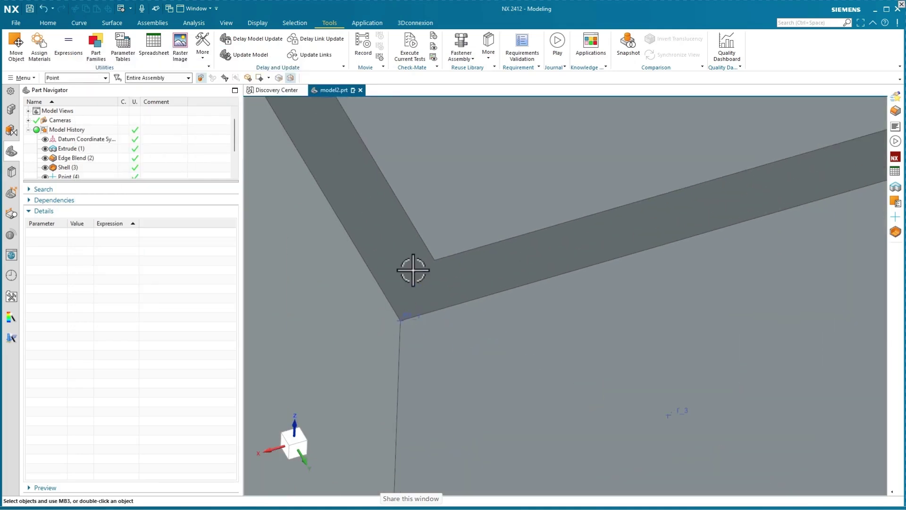
scroll(411, 279, down, 5)
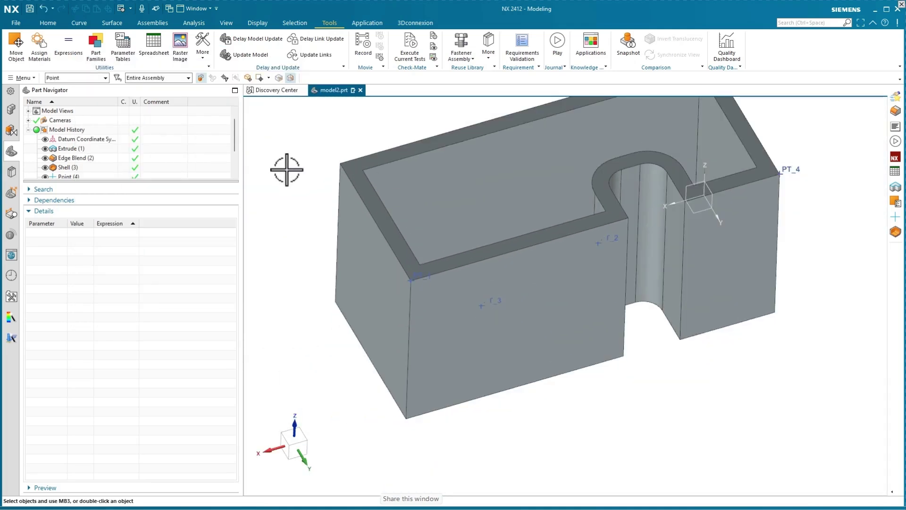
right_drag(284, 172, 294, 197)
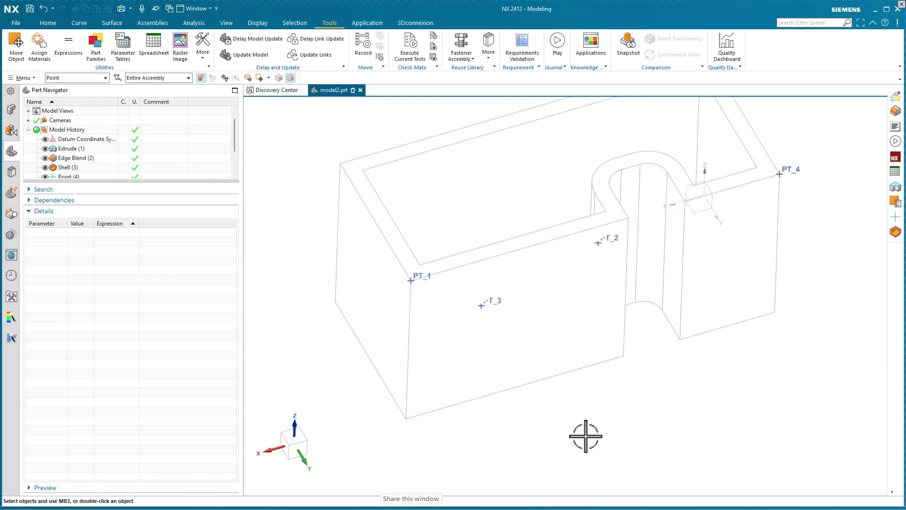
middle_drag(584, 437, 576, 399)
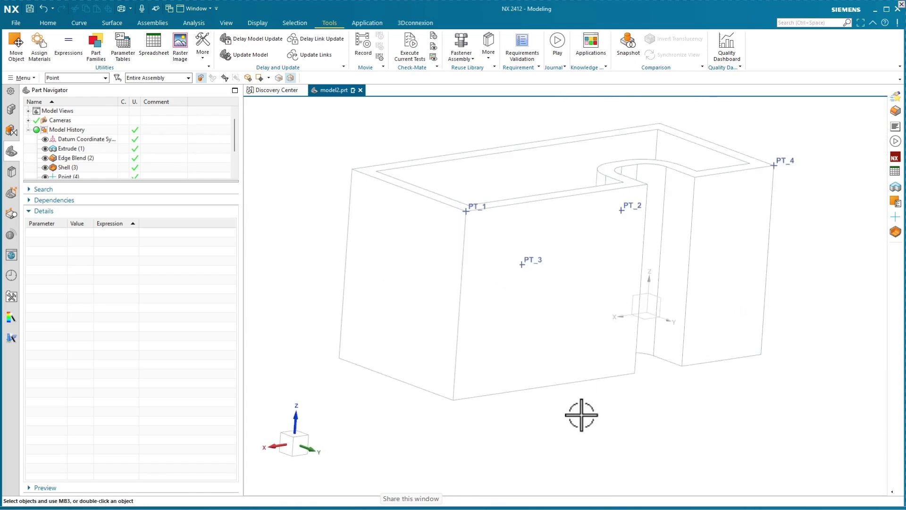